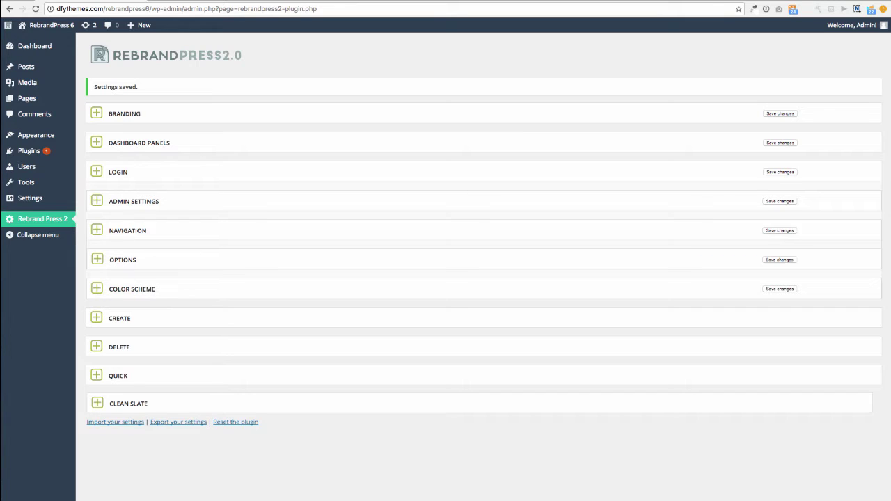
# In the Branding section's admin bar settings, set Hide WordPress Logos to No and save the changes.
pyautogui.click(97, 113)
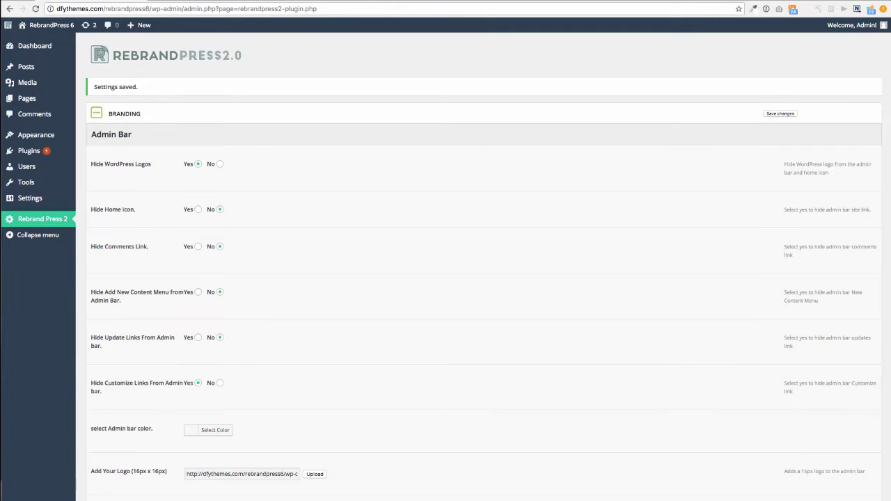
pyautogui.click(220, 164)
pyautogui.click(780, 113)
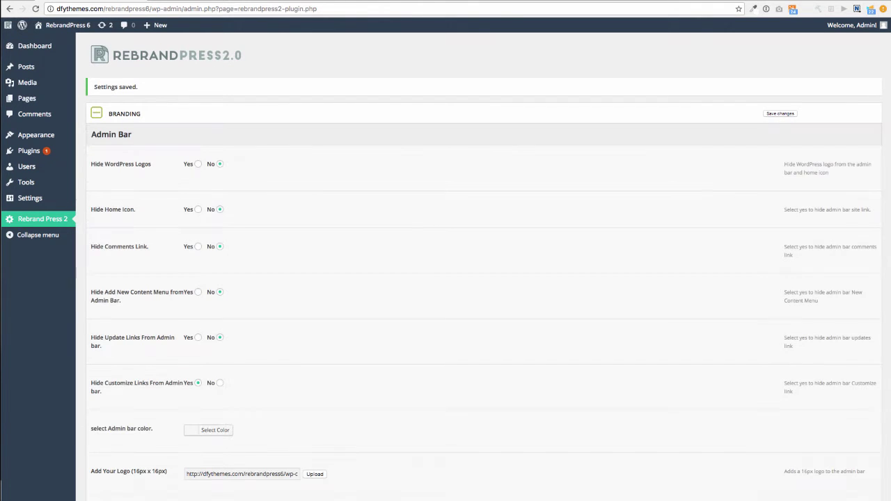
# Set Hide WordPress Logos back to Yes and save the Branding settings.
pyautogui.click(198, 163)
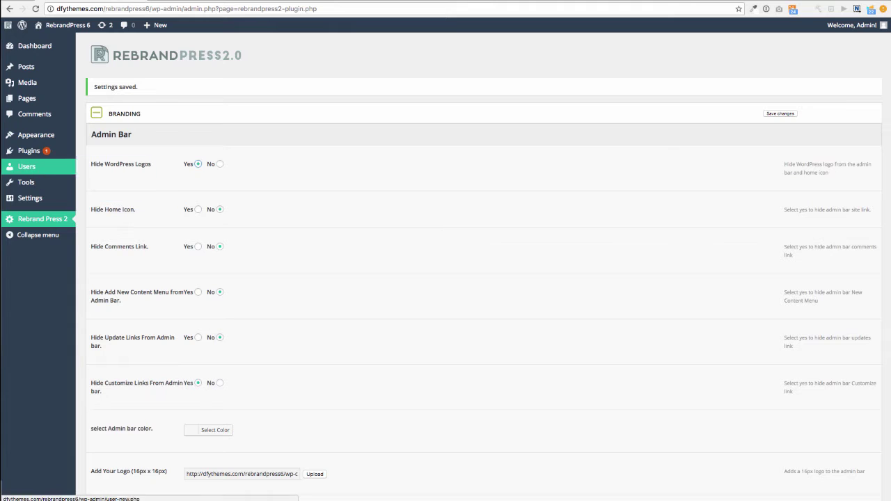
pyautogui.click(780, 113)
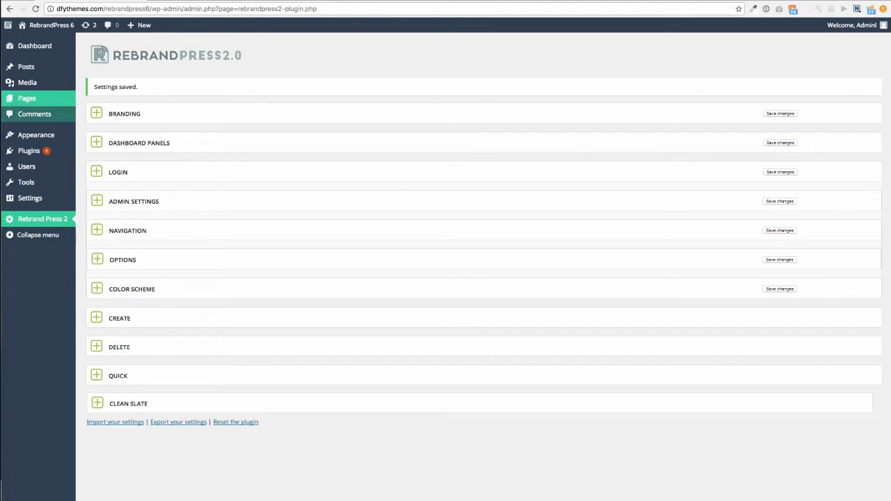
pyautogui.moveTo(35, 46)
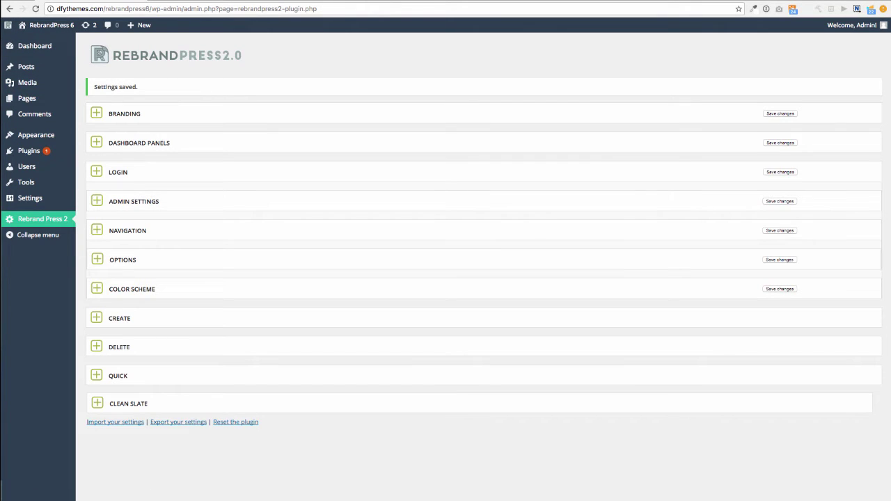
# Expand Dashboard Panels and review its settings, from the hidden default panels through the custom, banner and RSS panels.
pyautogui.click(96, 142)
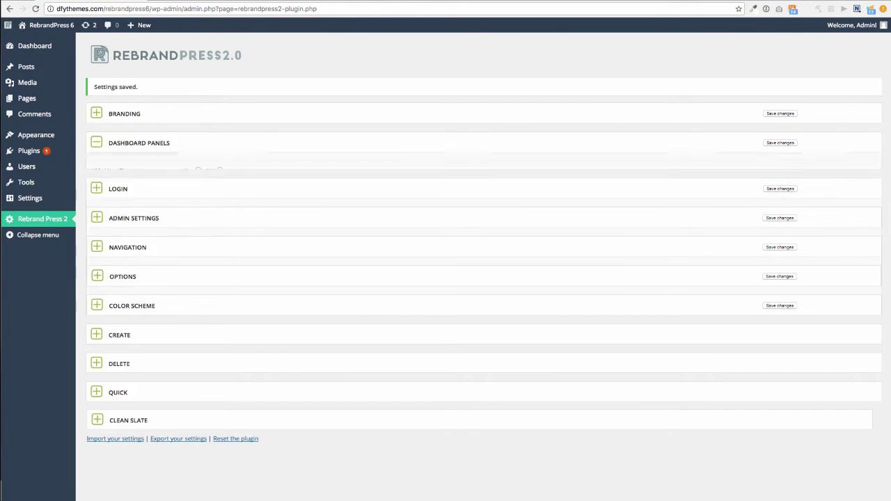
pyautogui.scroll(-1, 481, 265)
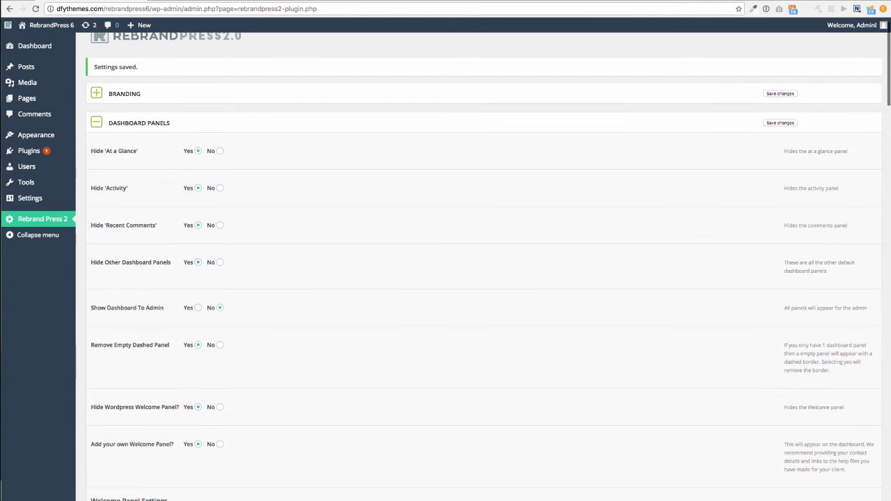
pyautogui.scroll(-1, 484, 267)
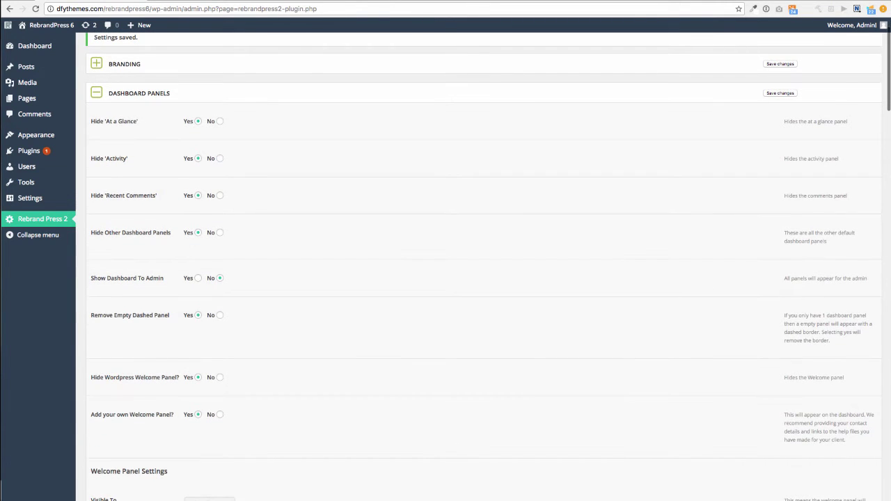
pyautogui.scroll(-4, 481, 267)
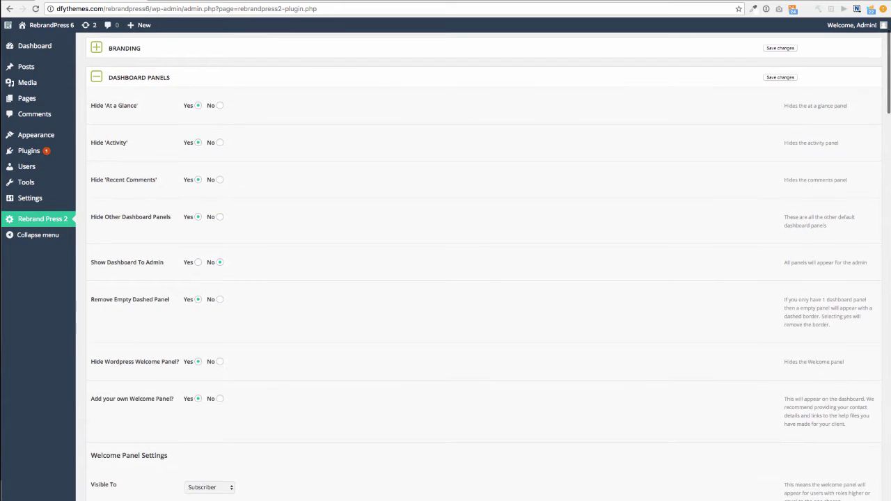
pyautogui.scroll(-7, 480, 267)
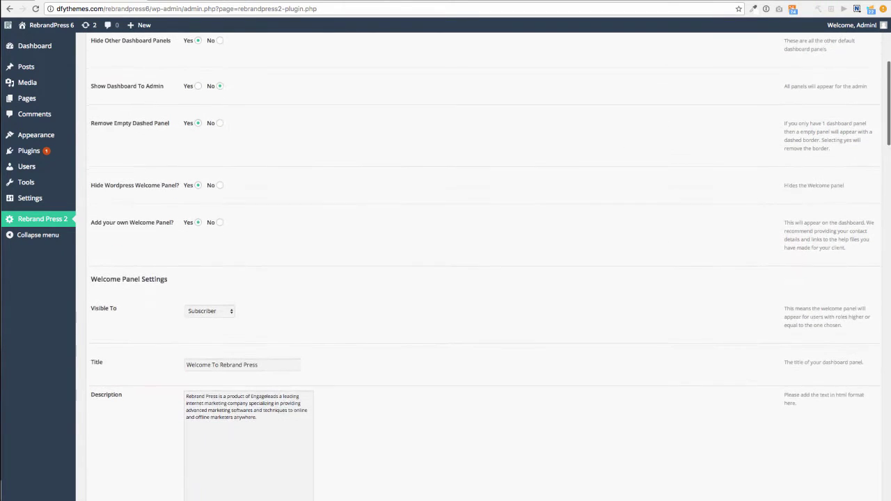
pyautogui.scroll(-2, 480, 266)
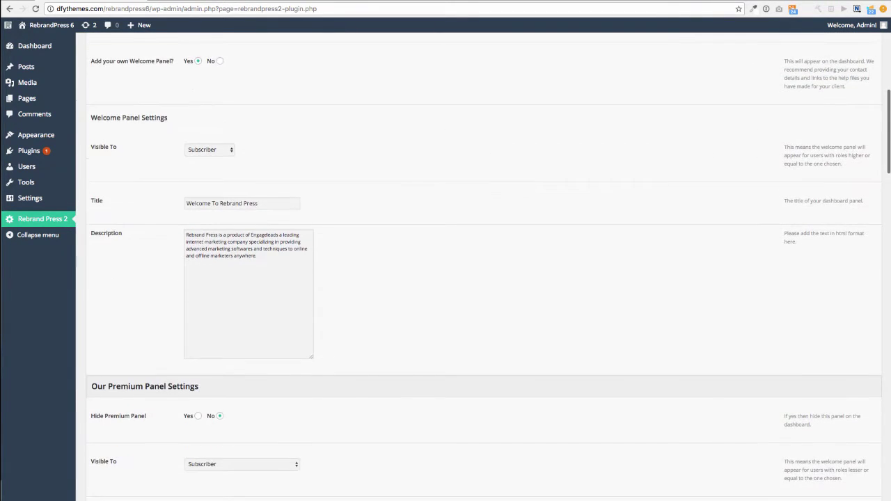
pyautogui.scroll(2, 481, 267)
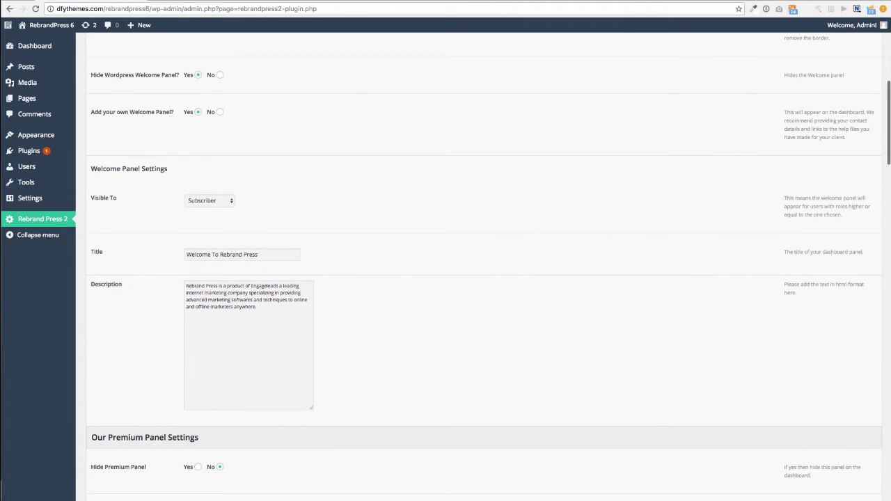
pyautogui.scroll(-8, 481, 266)
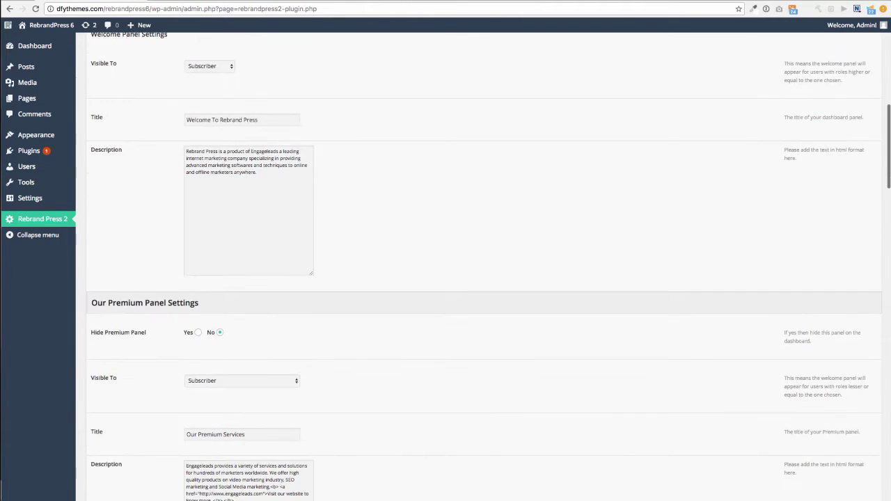
pyautogui.scroll(-6, 481, 266)
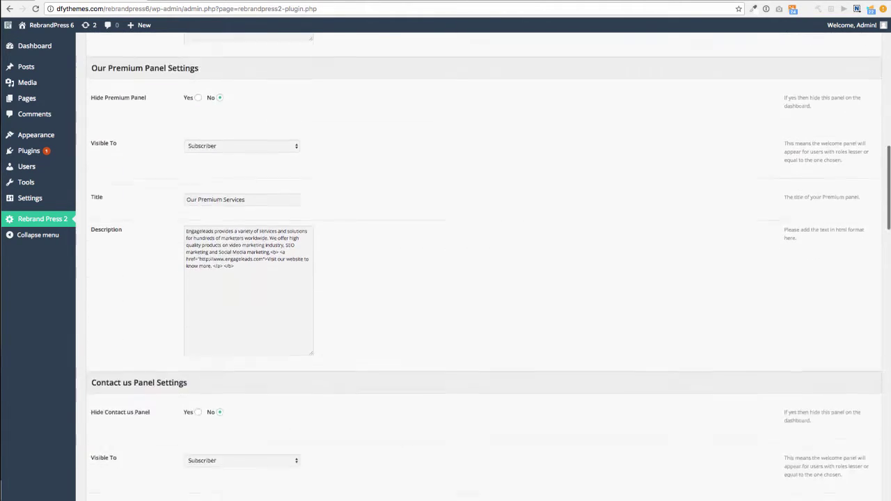
pyautogui.scroll(-14, 481, 266)
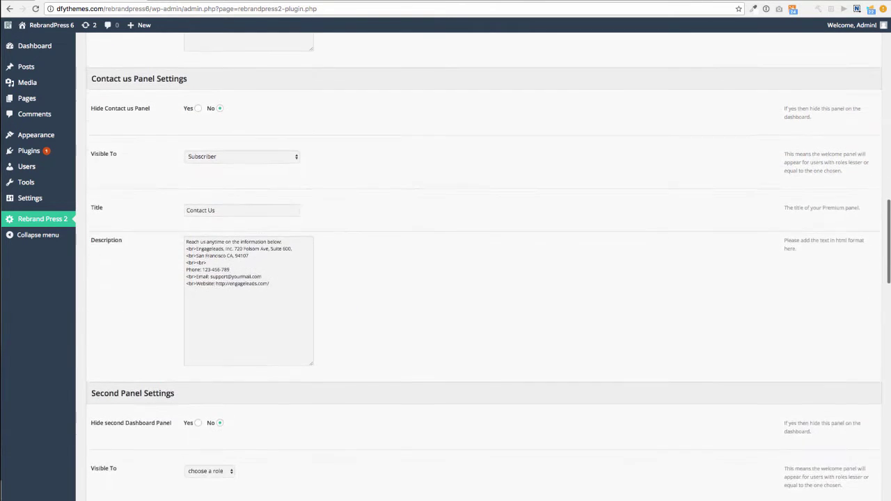
pyautogui.scroll(-20, 480, 267)
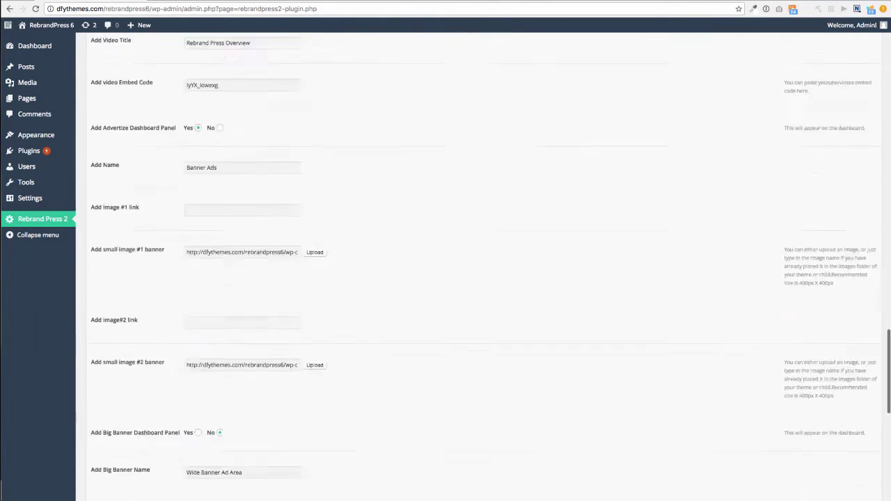
pyautogui.scroll(-8, 480, 266)
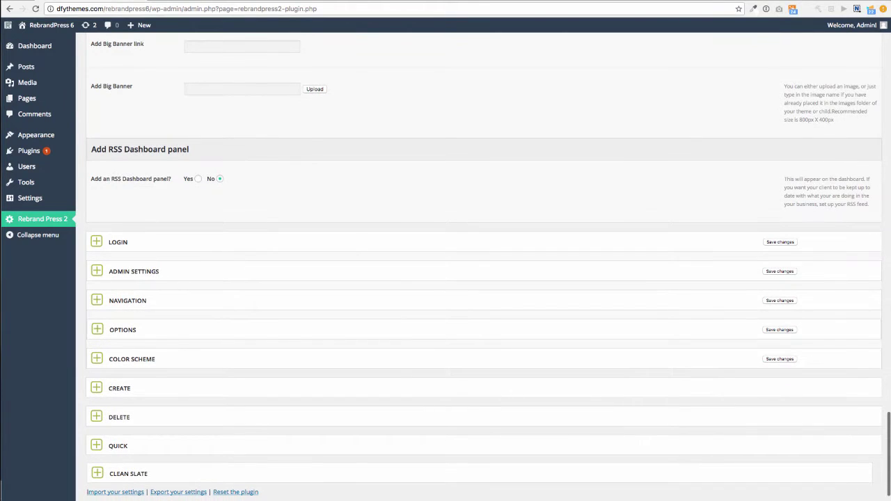
# Expand the Login section and view the Custom Login page Logo image by opening its URL in a separate browser tab.
pyautogui.click(96, 242)
pyautogui.scroll(-4, 481, 267)
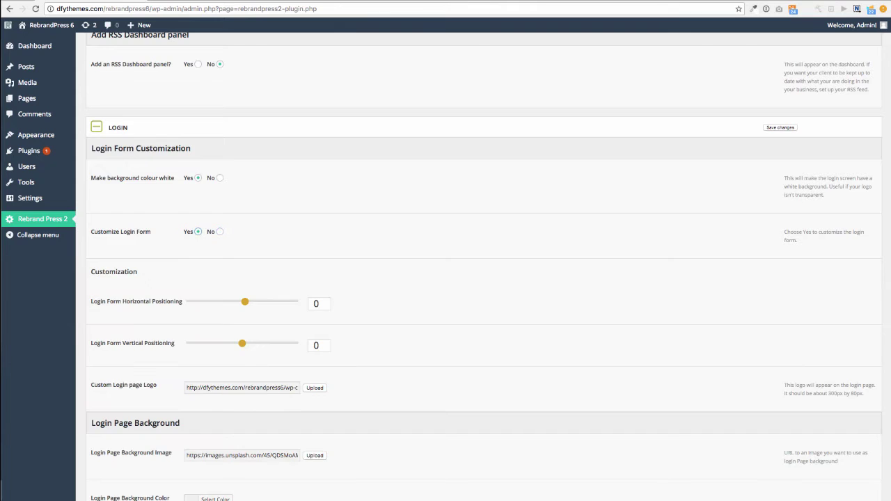
pyautogui.scroll(-2, 484, 279)
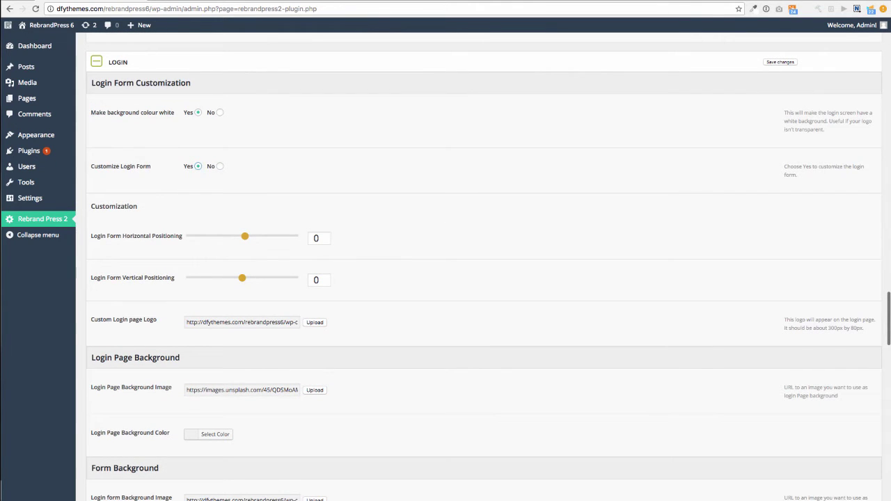
pyautogui.click(242, 323)
pyautogui.press('super+a')
pyautogui.press('super+c')
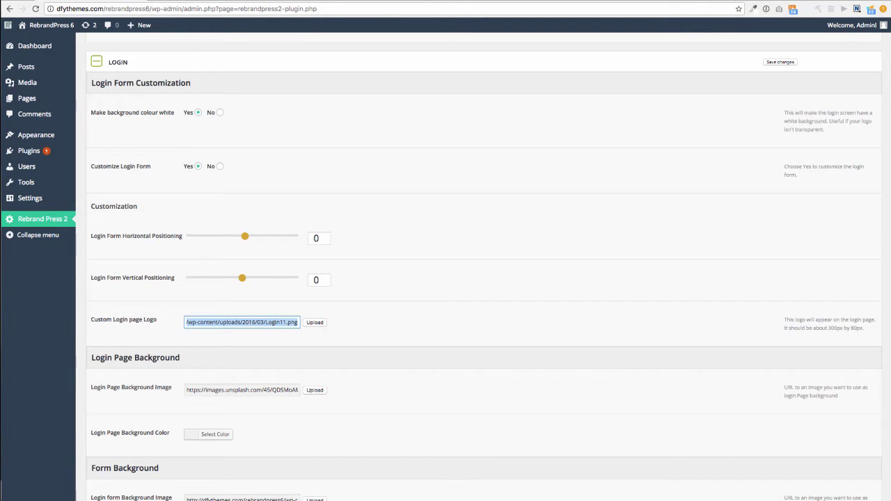
pyautogui.press('super+t')
pyautogui.press('super+v')
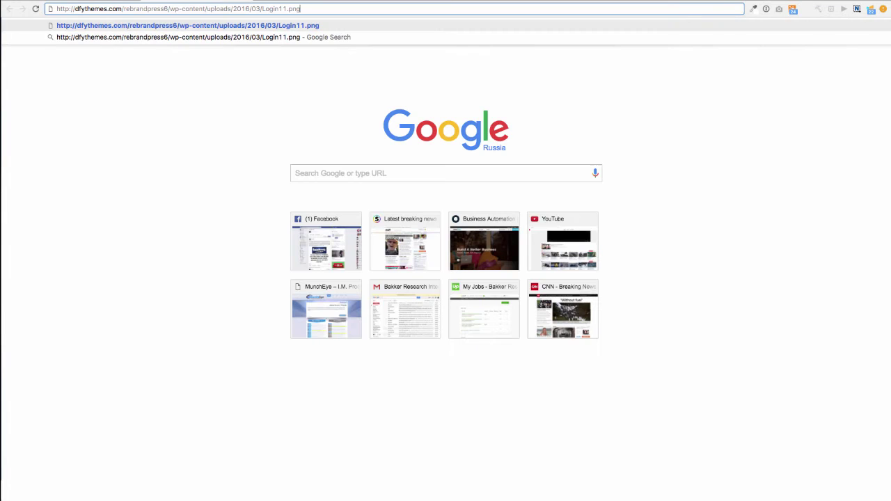
pyautogui.press('Return')
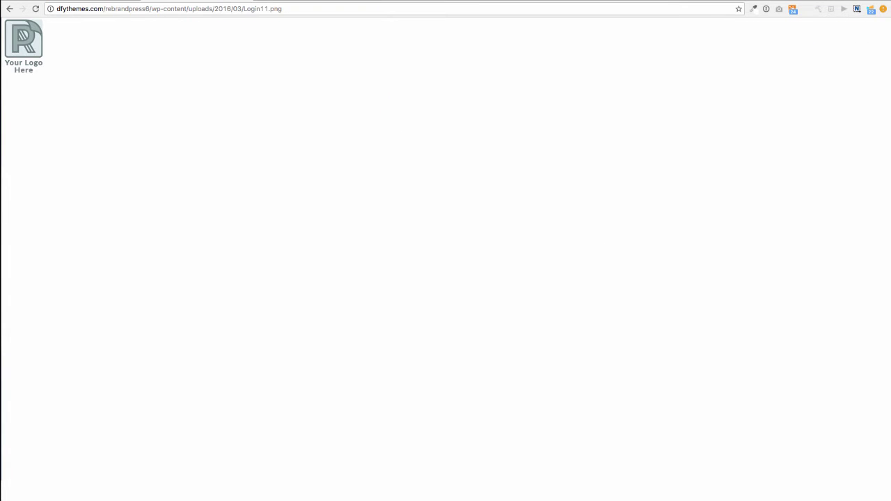
pyautogui.press('super+w')
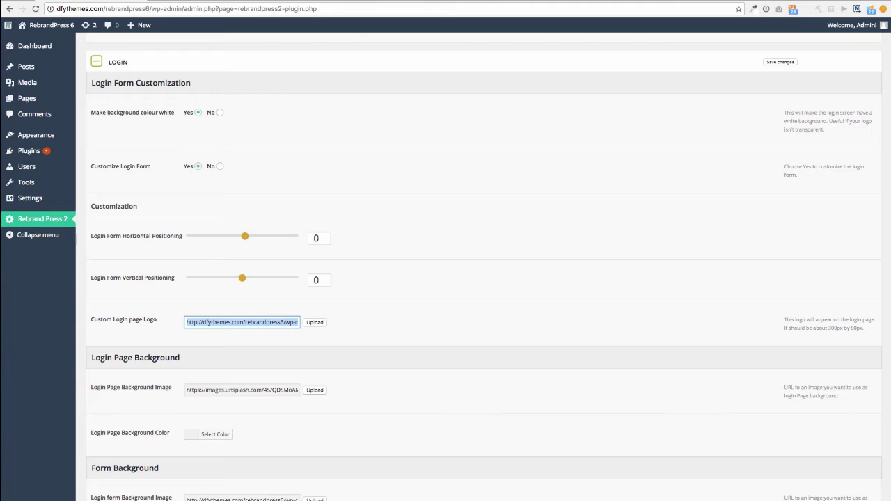
# Set Login Form Horizontal Positioning to -108 and Make background colour white to No.
pyautogui.scroll(-1, 483, 267)
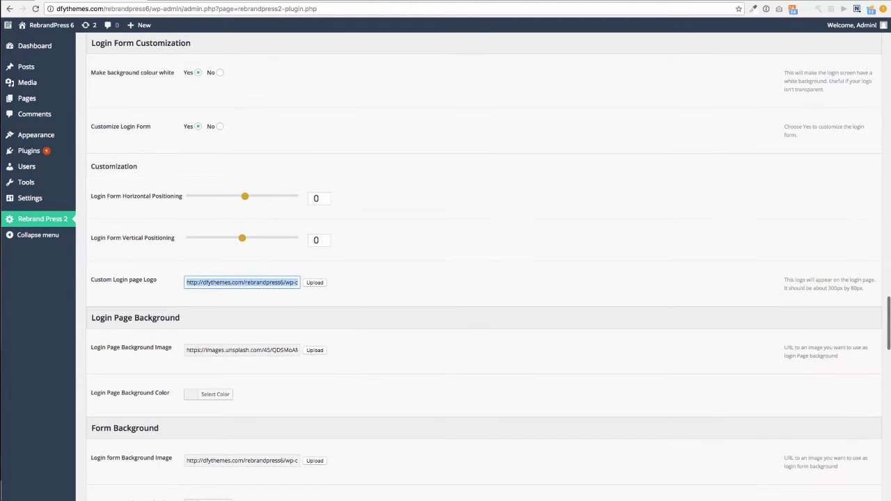
pyautogui.moveTo(243, 196)
pyautogui.mouseDown()
pyautogui.moveTo(201, 196)
pyautogui.moveTo(238, 197)
pyautogui.mouseUp()
pyautogui.scroll(1, 484, 266)
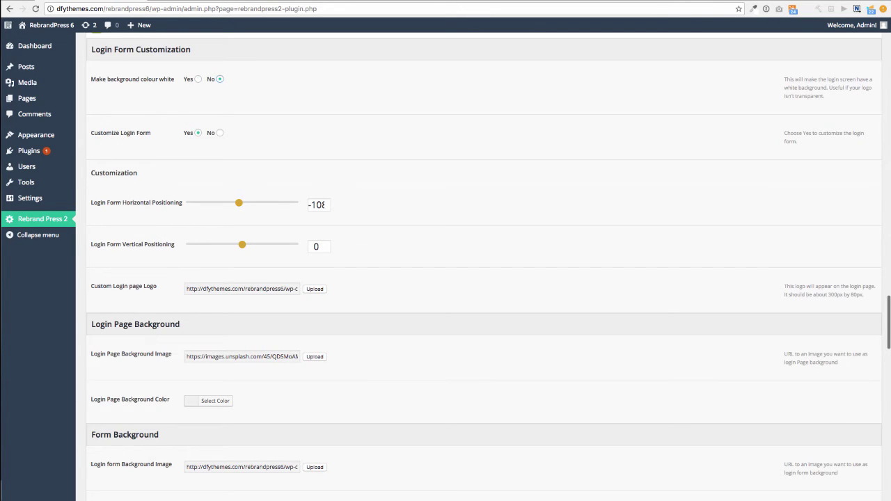
# Choose a bright red as the Login Page Background Color.
pyautogui.scroll(-1, 480, 267)
pyautogui.scroll(-5, 480, 266)
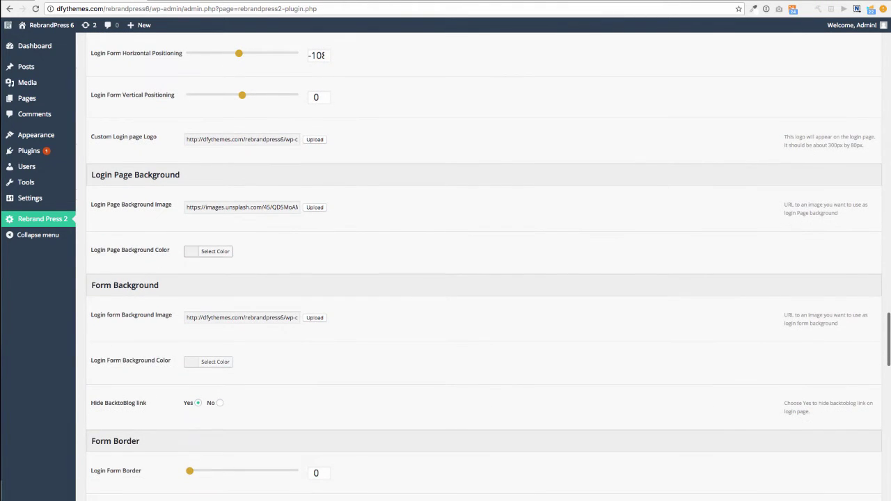
pyautogui.click(208, 251)
pyautogui.moveTo(291, 361); pyautogui.dragTo(291, 270)
pyautogui.moveTo(190, 272); pyautogui.dragTo(189, 268)
pyautogui.click(210, 252)
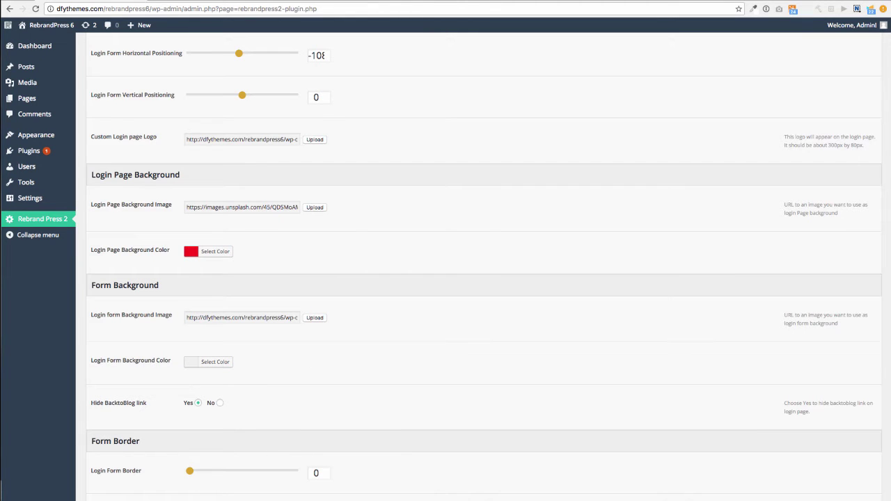
# Set the Login Page Background Color to the teal blue #0381a8.
pyautogui.click(209, 251)
pyautogui.click(246, 289)
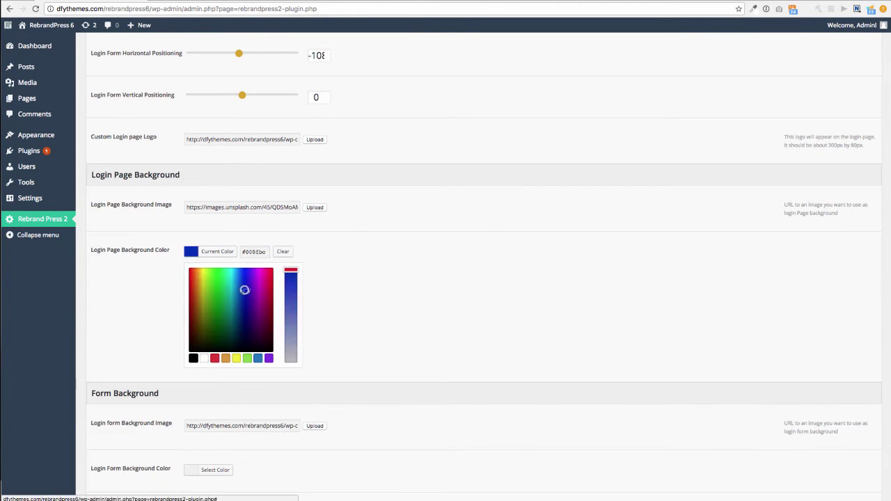
pyautogui.moveTo(245, 290)
pyautogui.mouseDown()
pyautogui.moveTo(247, 315)
pyautogui.moveTo(235, 297)
pyautogui.mouseUp()
pyautogui.click(242, 302)
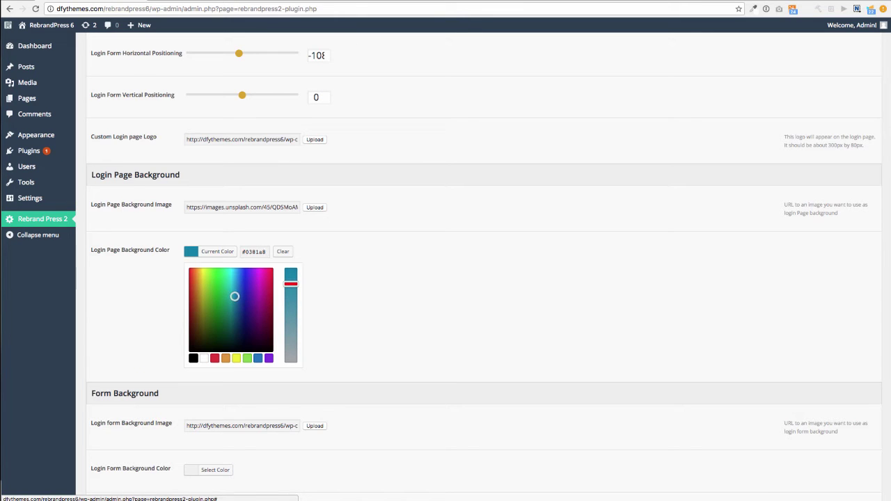
pyautogui.click(217, 251)
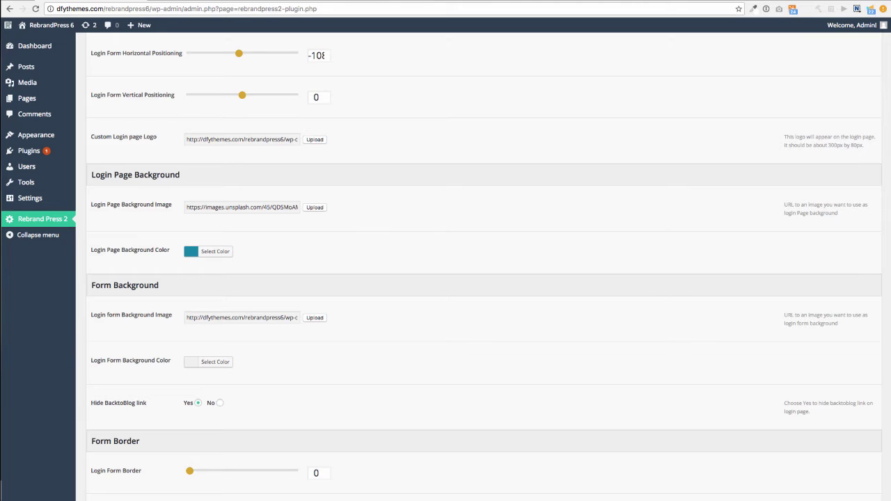
# Examine the remaining Login settings, from the form background and border options down to the custom login CSS.
pyautogui.scroll(-4, 484, 264)
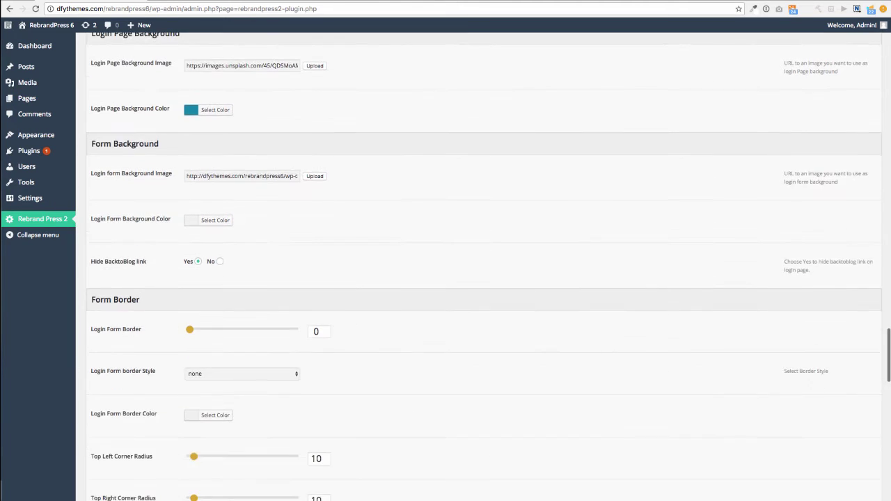
pyautogui.scroll(15, 484, 264)
pyautogui.scroll(5, 484, 264)
pyautogui.scroll(-20, 484, 264)
pyautogui.scroll(-4, 484, 265)
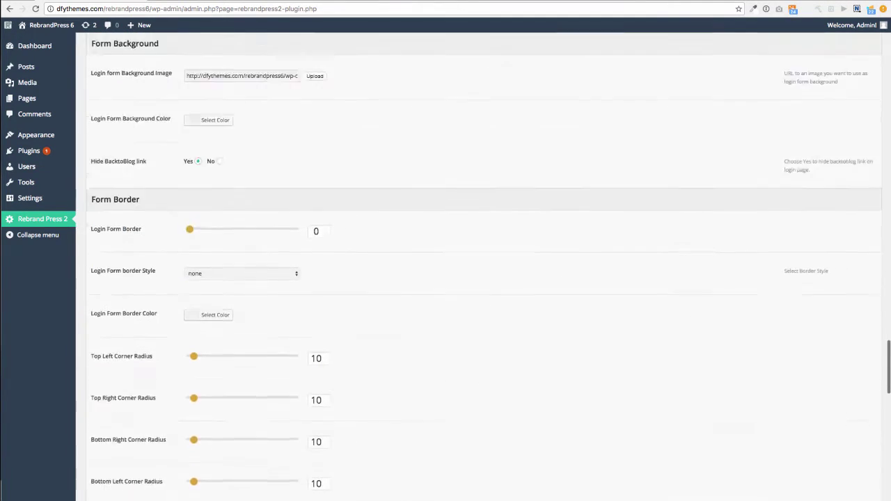
pyautogui.scroll(9, 484, 264)
pyautogui.click(97, 289)
pyautogui.scroll(-2, 484, 264)
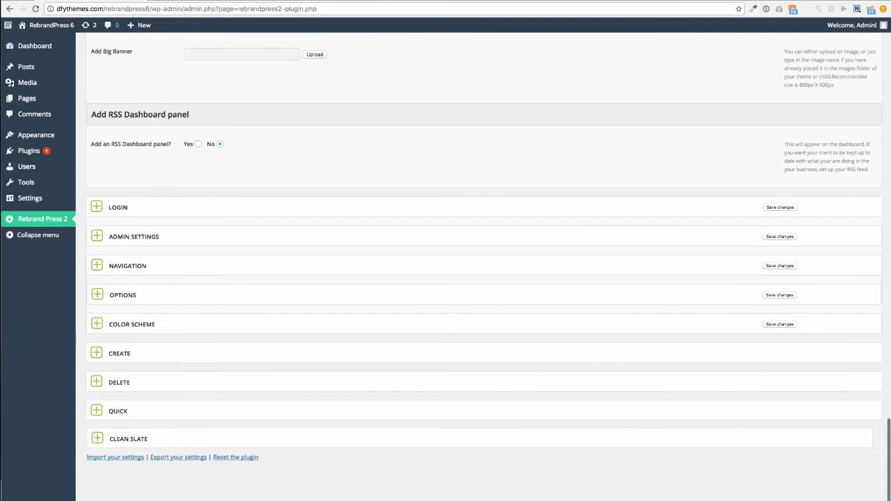
pyautogui.click(97, 207)
pyautogui.scroll(-18, 484, 264)
pyautogui.scroll(4, 484, 265)
pyautogui.scroll(-9, 484, 264)
pyautogui.scroll(-2, 484, 265)
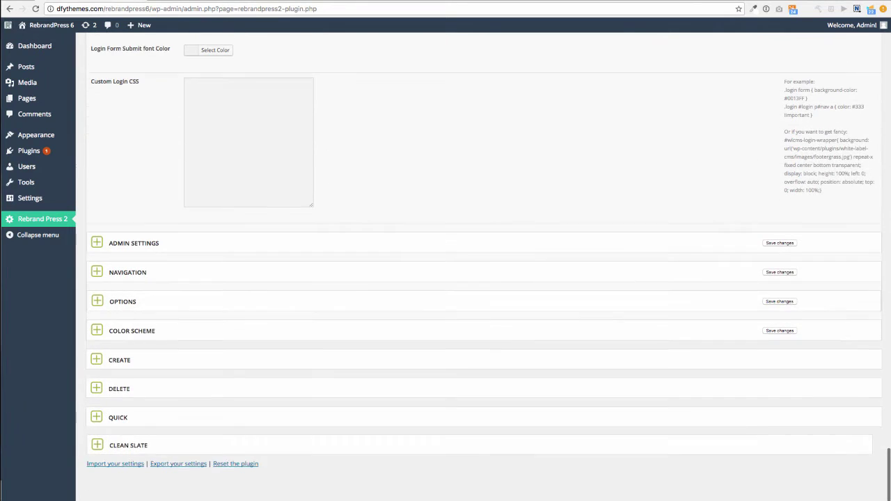
# Examine the Admin Settings section, from the login URL redirect to the meta box options and custom admin CSS, and collapse it.
pyautogui.click(97, 242)
pyautogui.scroll(-2, 484, 264)
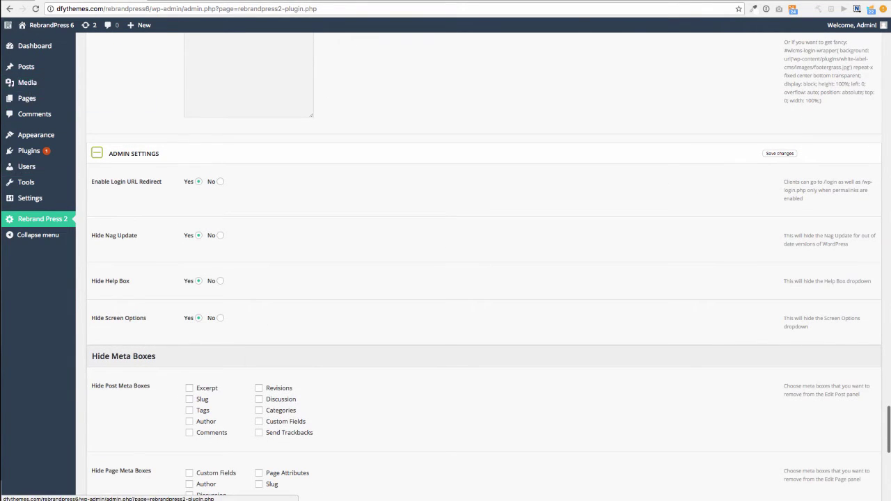
pyautogui.scroll(-1, 38, 202)
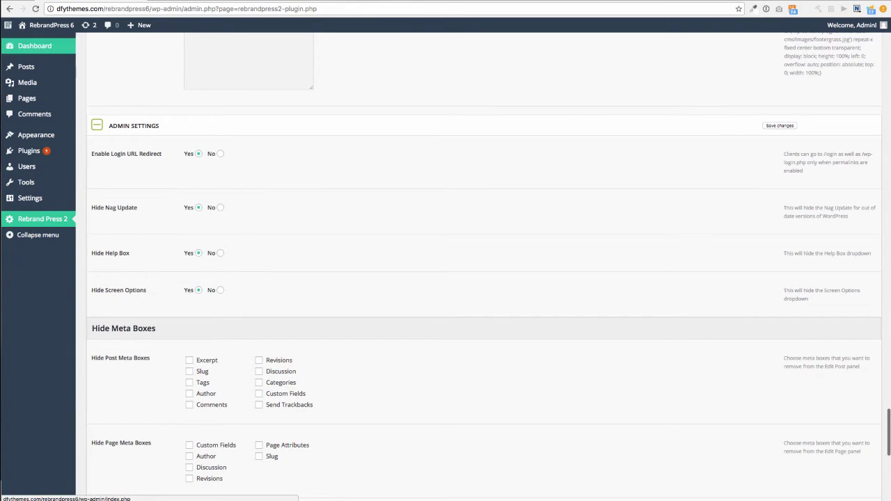
pyautogui.moveTo(49, 26)
pyautogui.scroll(-3, 479, 278)
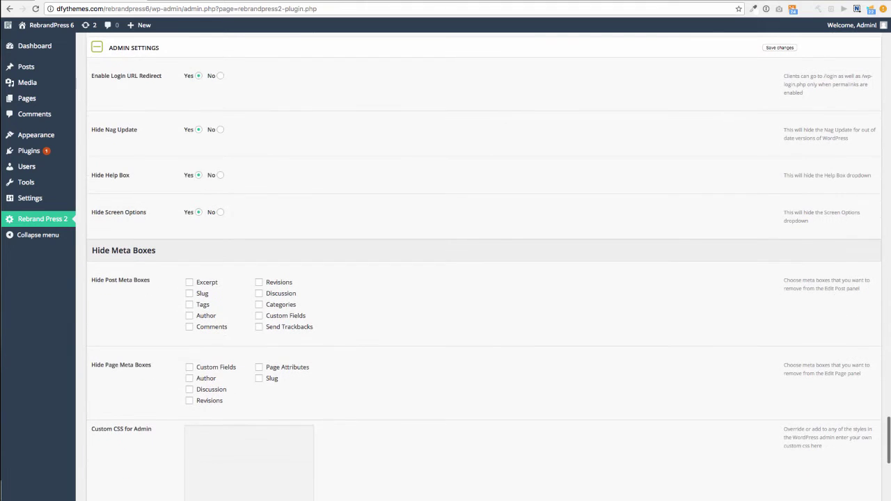
pyautogui.scroll(-5, 484, 263)
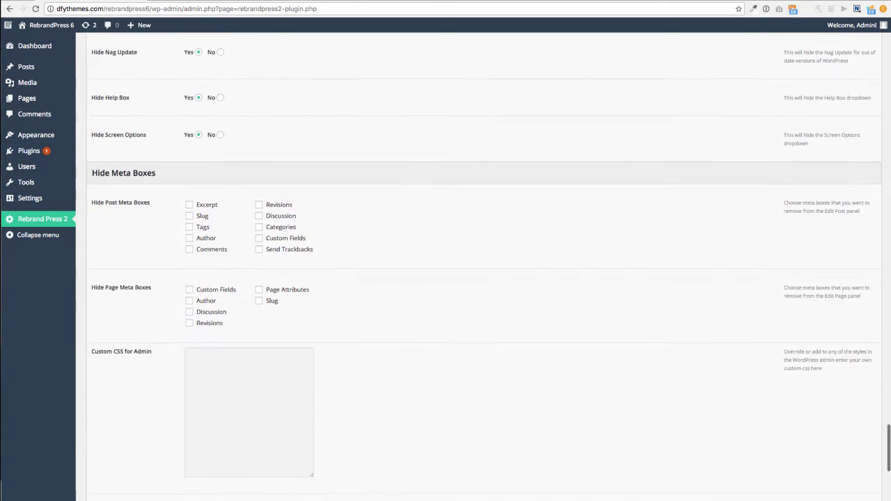
pyautogui.scroll(5, 479, 278)
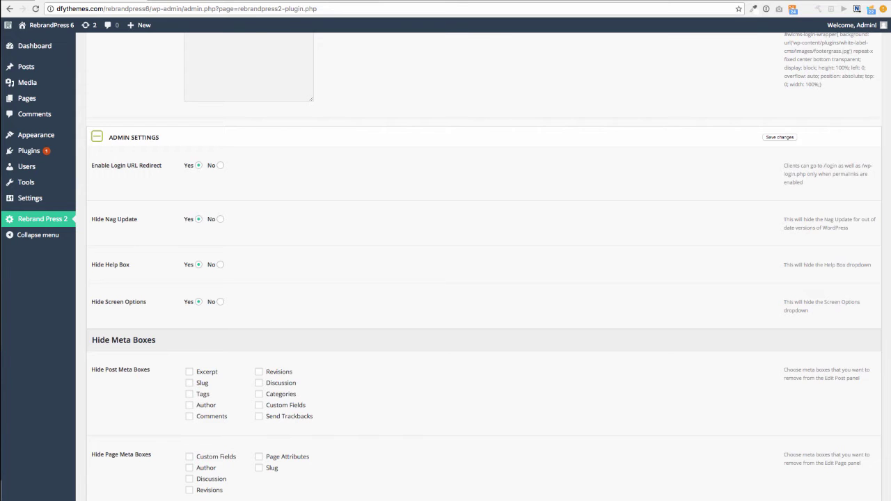
pyautogui.click(97, 137)
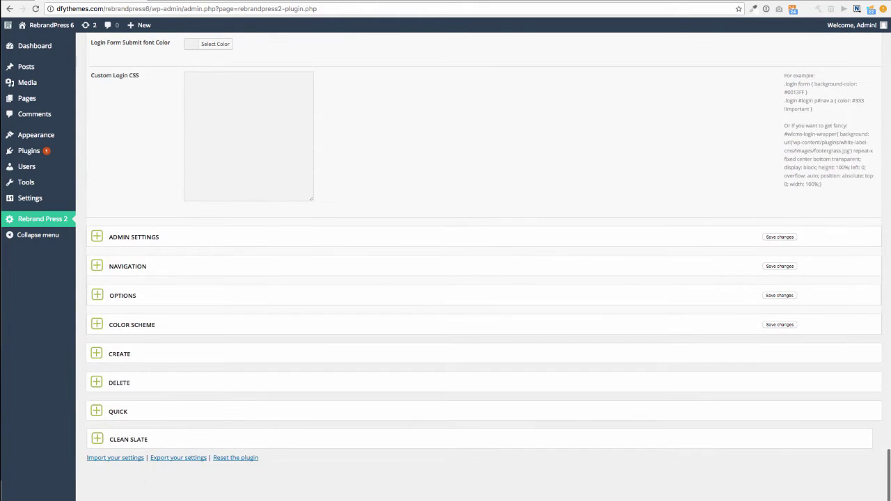
# Expand the Navigation section and enable Hide Dashboard in the Hide Menu list.
pyautogui.click(97, 266)
pyautogui.scroll(-1, 479, 278)
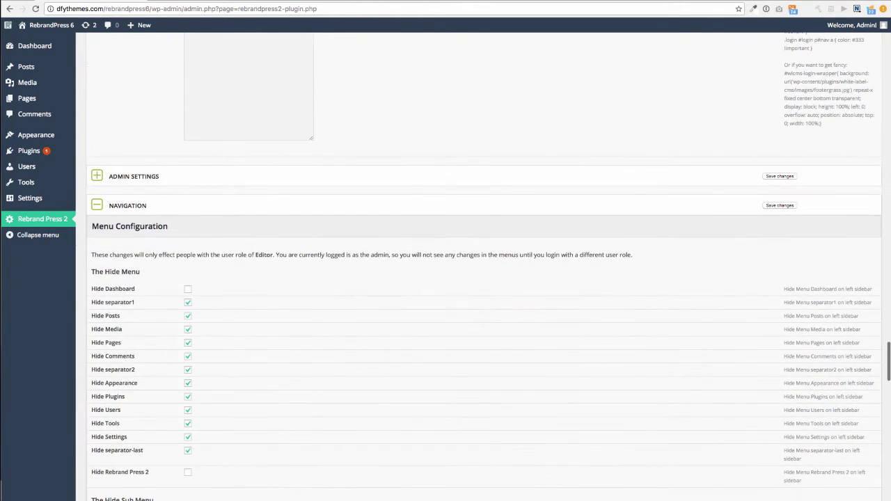
pyautogui.scroll(-2, 484, 279)
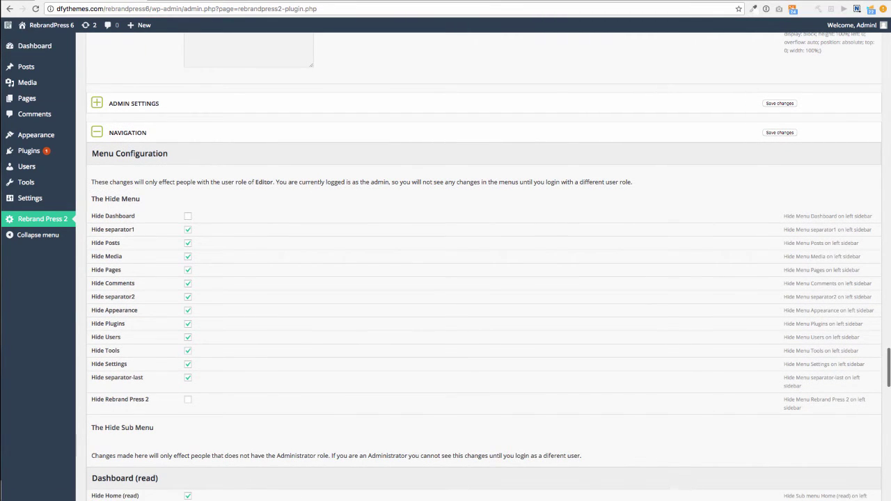
pyautogui.click(188, 216)
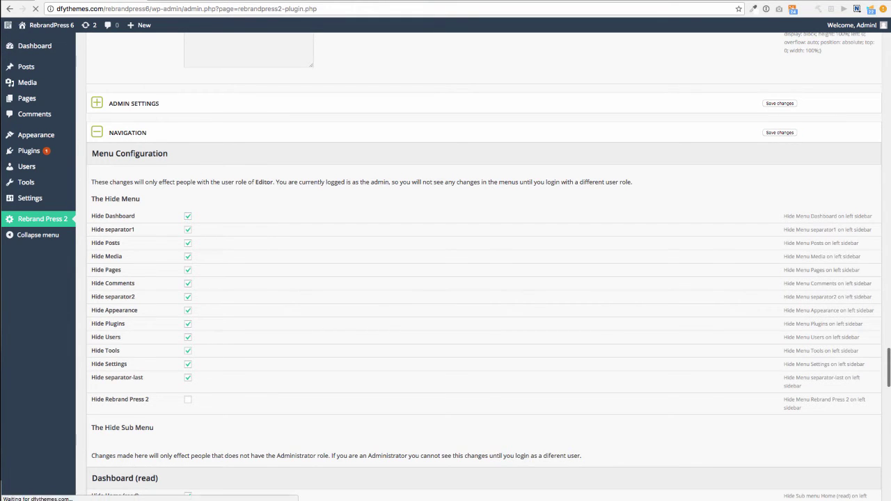
pyautogui.scroll(-1, 35, 46)
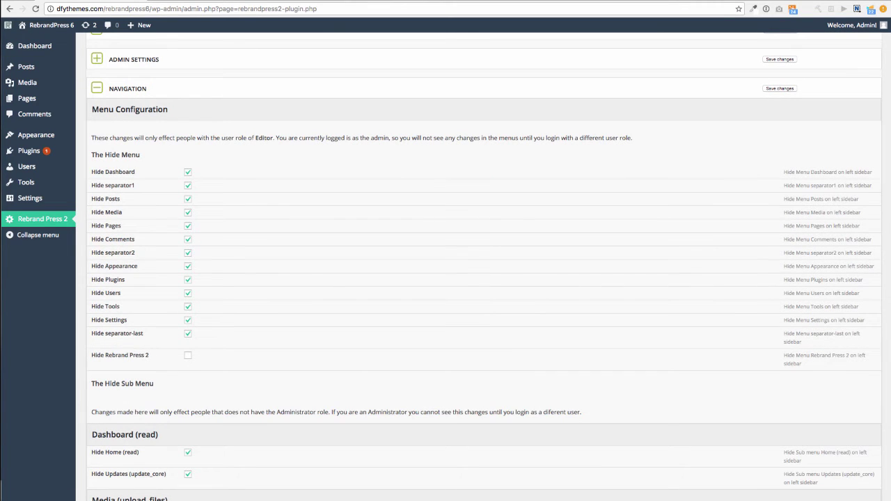
# Read the Menu Configuration note on which user role the menu changes affect and when an admin sees them.
pyautogui.moveTo(255, 137); pyautogui.dragTo(274, 138)
pyautogui.click(274, 138)
pyautogui.click(188, 172)
pyautogui.scroll(-1, 483, 266)
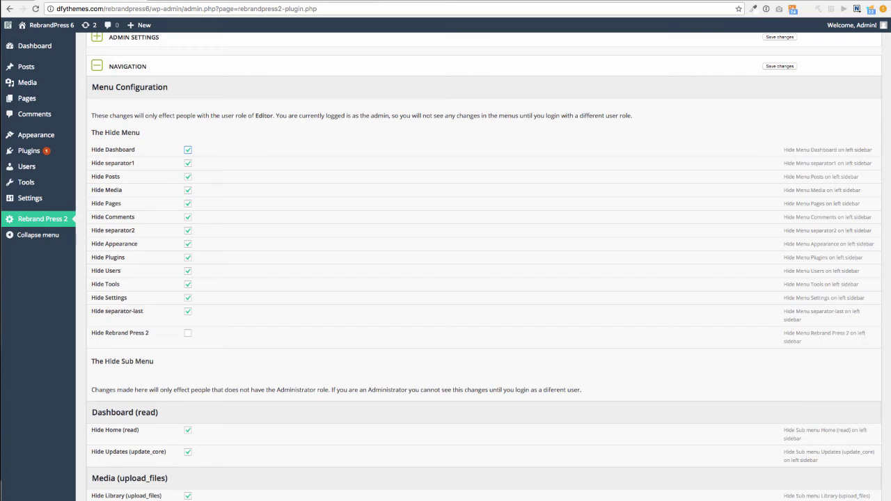
pyautogui.moveTo(272, 117); pyautogui.dragTo(632, 116)
pyautogui.click(255, 116)
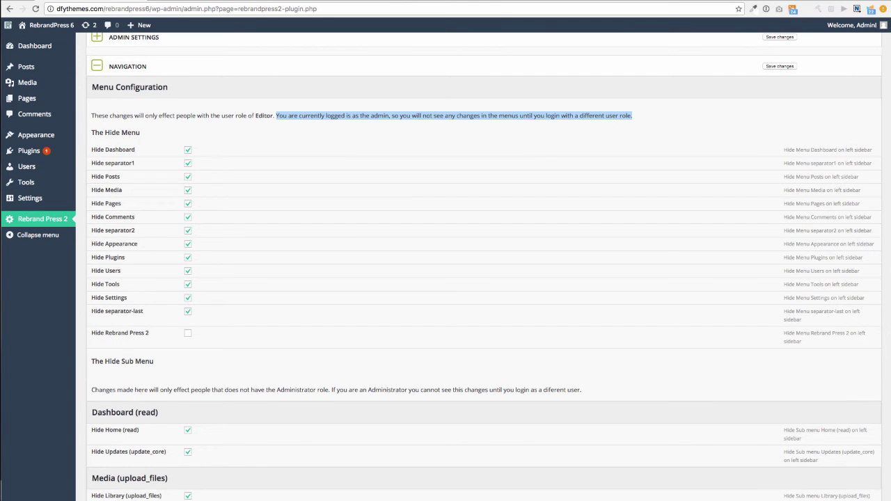
pyautogui.moveTo(273, 116); pyautogui.dragTo(258, 115)
# Examine the remaining Navigation settings and the Options section, from the Role and Capability Manager down to the new-role fields.
pyautogui.scroll(-5, 484, 278)
pyautogui.scroll(-20, 483, 278)
pyautogui.scroll(-11, 484, 279)
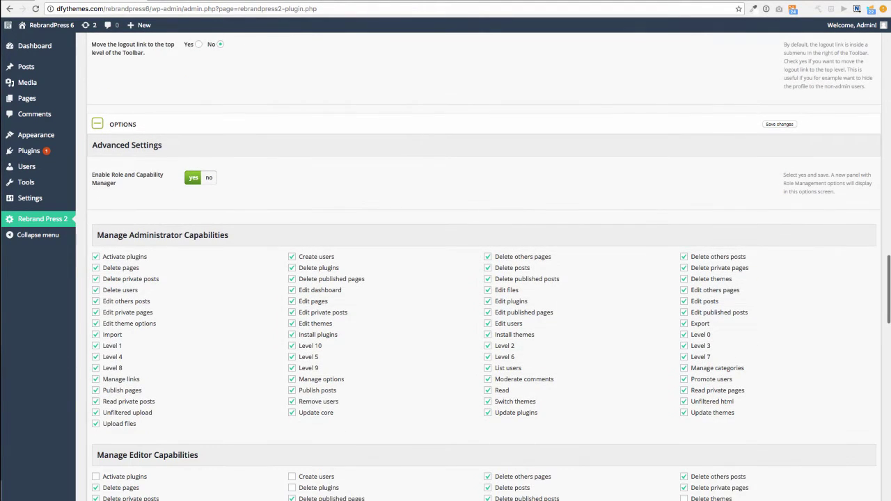
pyautogui.scroll(-2, 484, 279)
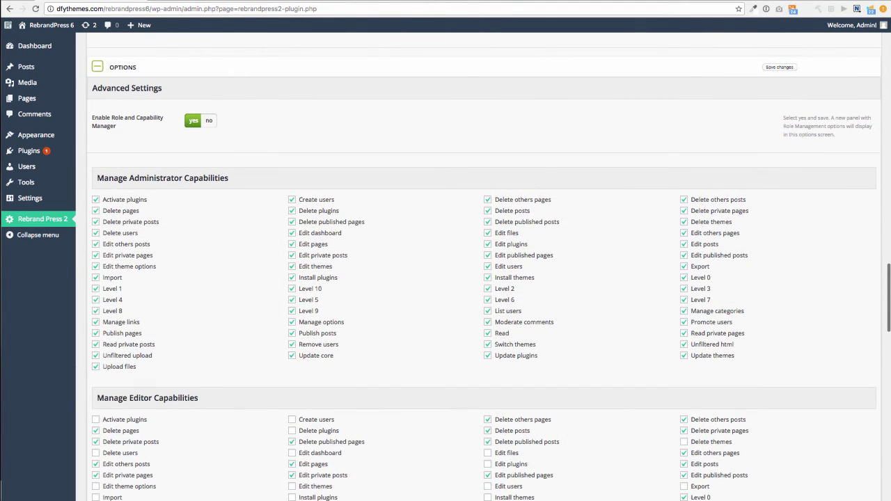
pyautogui.scroll(-2, 484, 278)
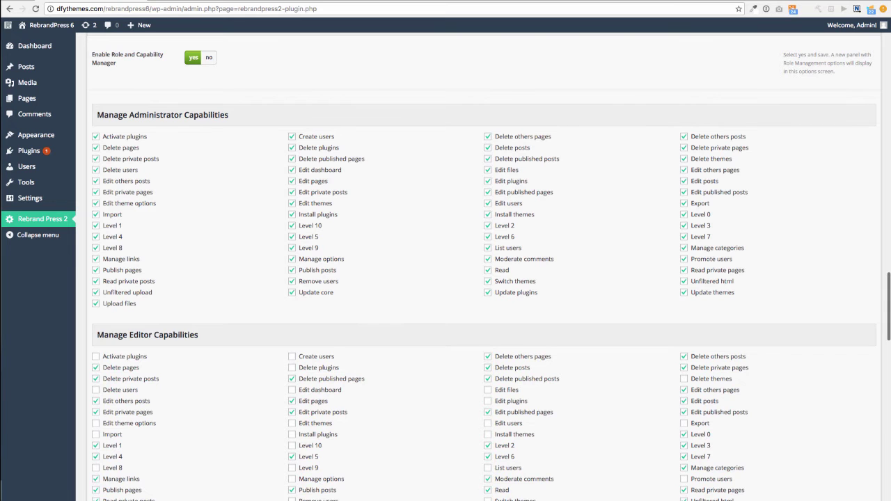
pyautogui.scroll(-5, 484, 279)
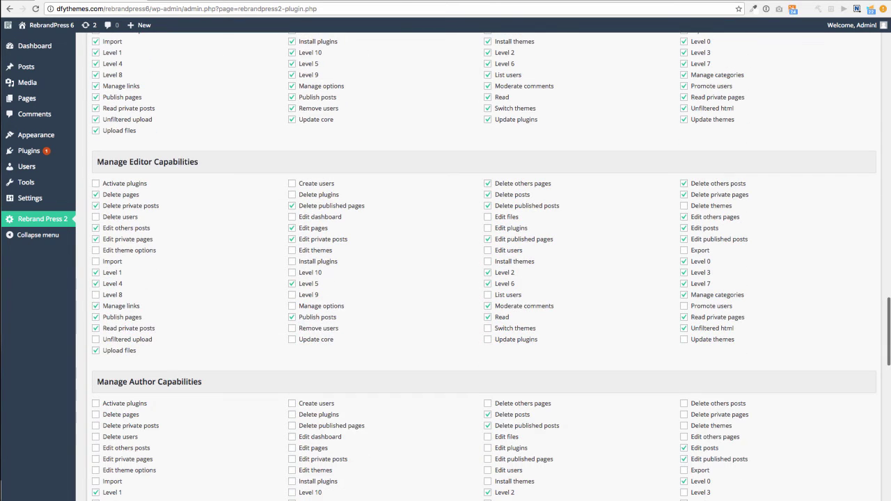
pyautogui.scroll(-5, 484, 279)
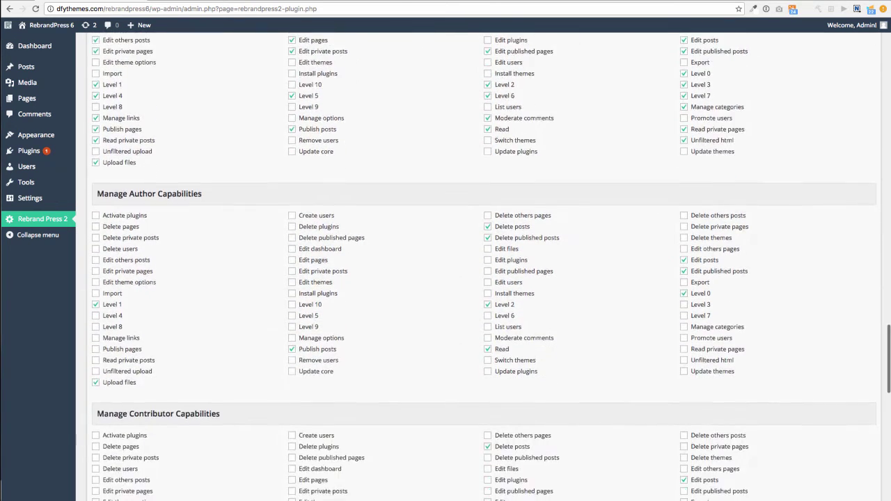
pyautogui.scroll(-9, 483, 278)
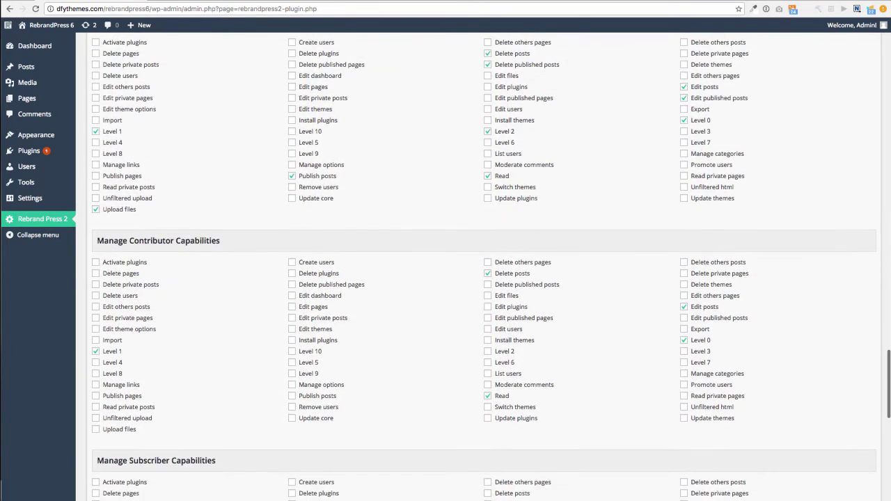
pyautogui.scroll(-12, 484, 279)
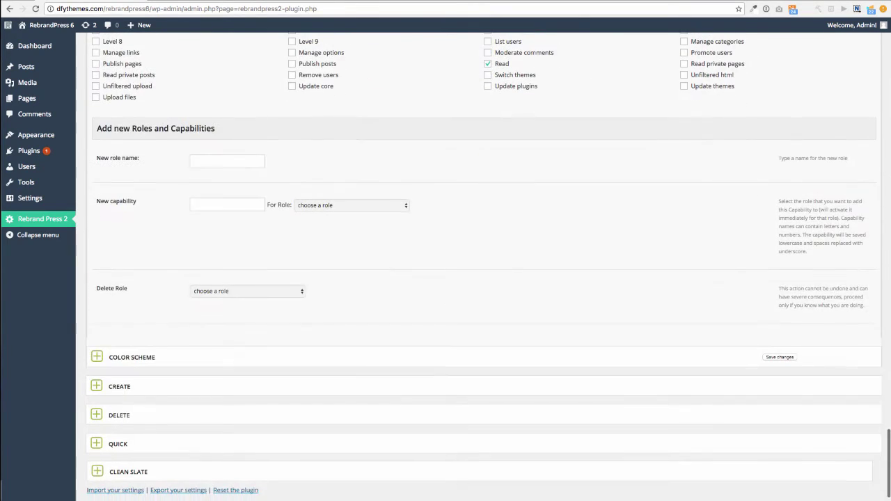
# Review the Editor, Author, Contributor and Subscriber capability lists again, ending at Add new Roles and Capabilities.
pyautogui.scroll(16, 483, 278)
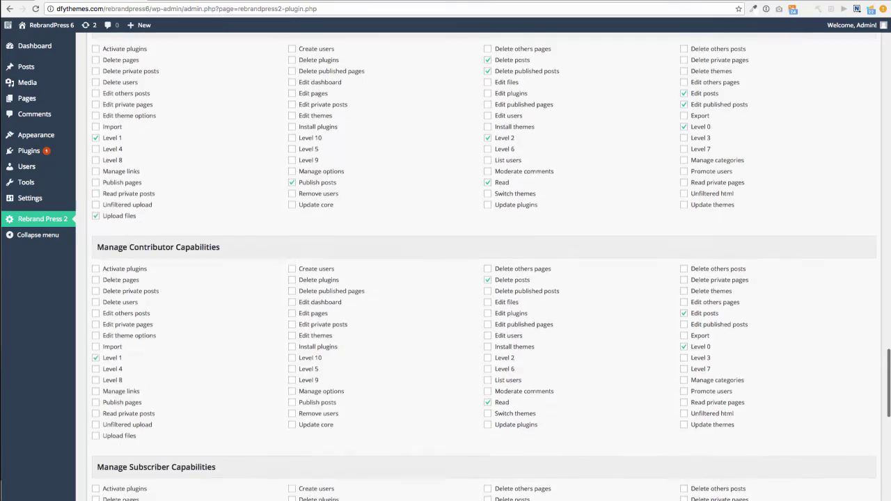
pyautogui.scroll(13, 484, 278)
pyautogui.scroll(-13, 484, 278)
pyautogui.scroll(14, 483, 279)
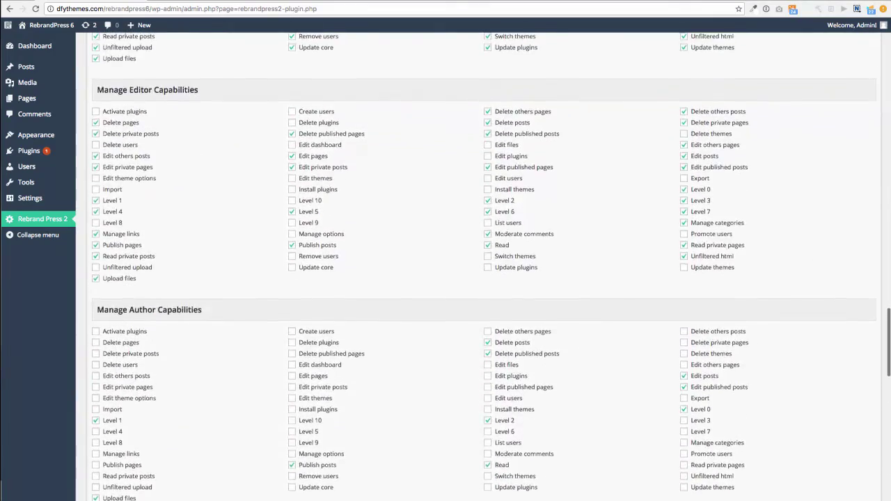
pyautogui.scroll(-15, 484, 279)
pyautogui.scroll(-3, 484, 278)
pyautogui.scroll(7, 484, 279)
pyautogui.scroll(-16, 484, 278)
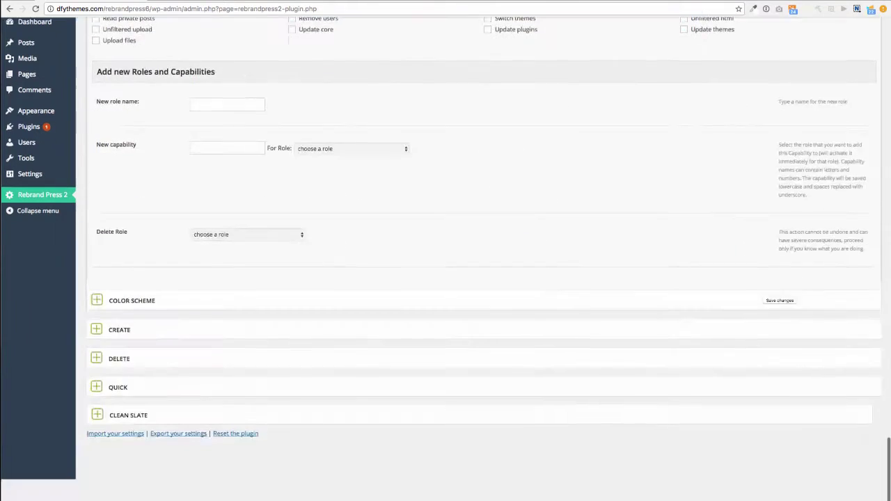
# Expand the Color Scheme section, choose Scheme4 as the Admin Color Scheme and save the changes.
pyautogui.click(97, 325)
pyautogui.scroll(-2, 484, 278)
pyautogui.scroll(-2, 181, 310)
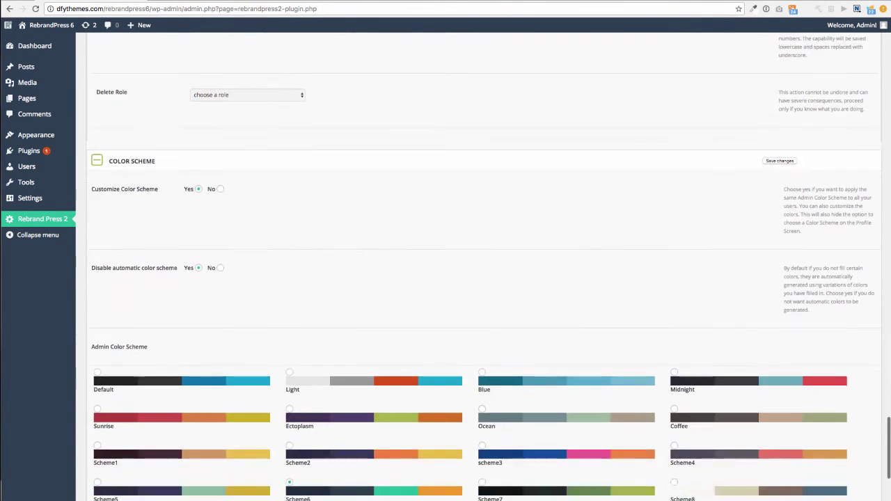
pyautogui.scroll(-2, 181, 310)
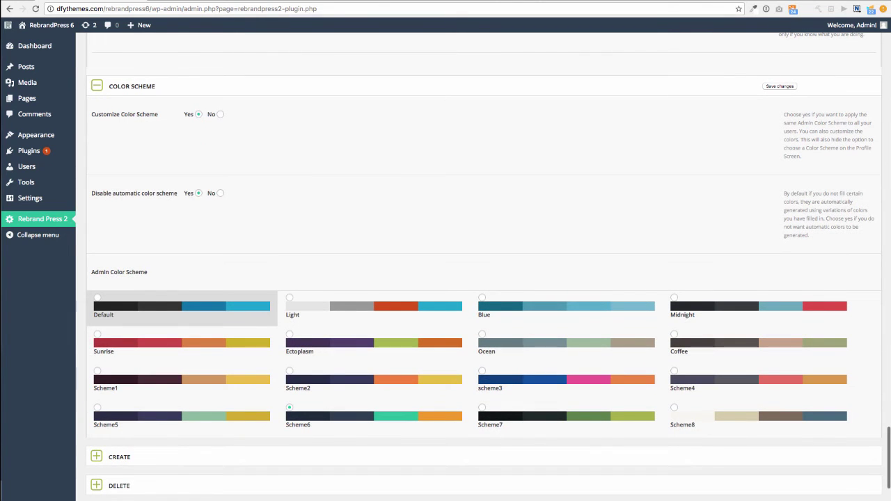
pyautogui.scroll(-2, 181, 310)
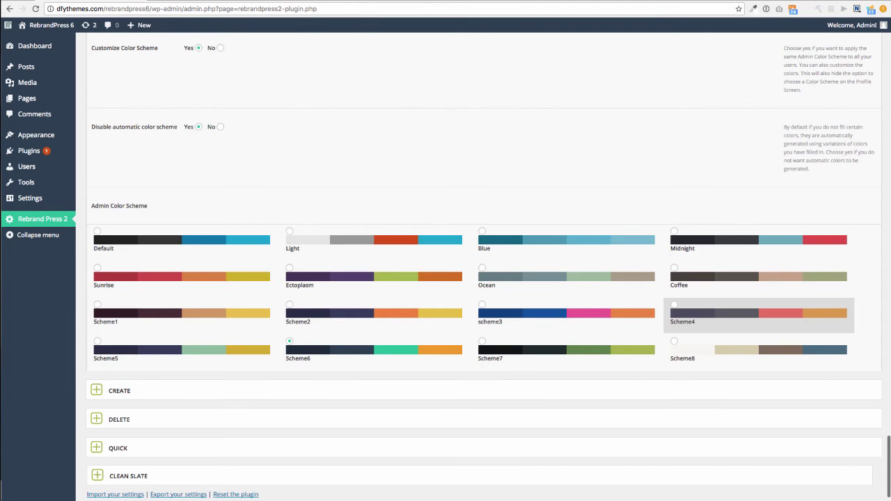
pyautogui.scroll(8, 759, 317)
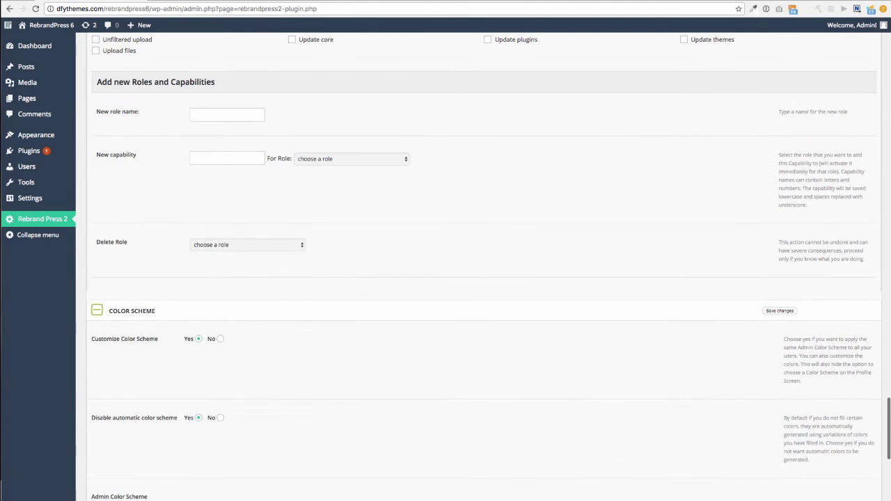
pyautogui.click(779, 311)
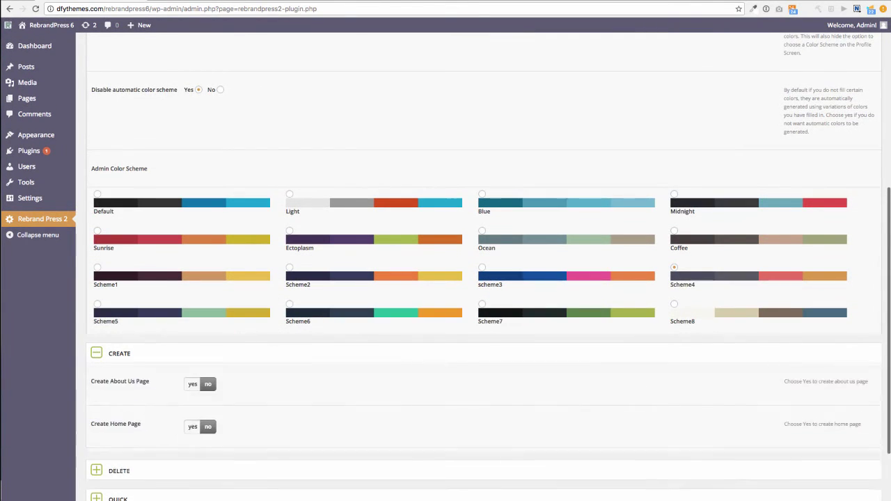
# Try setting Create About Us Page to yes in the Create section, but decline the confirmation.
pyautogui.scroll(-3, 481, 279)
pyautogui.scroll(-2, 480, 278)
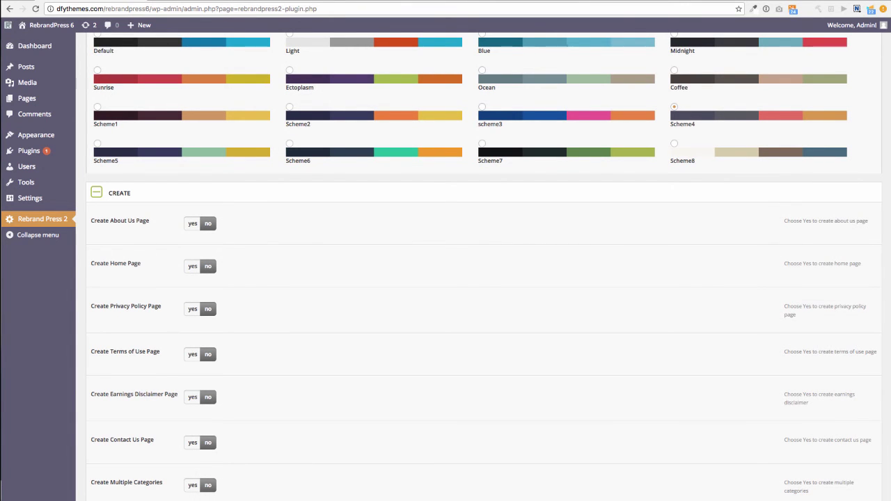
pyautogui.click(192, 223)
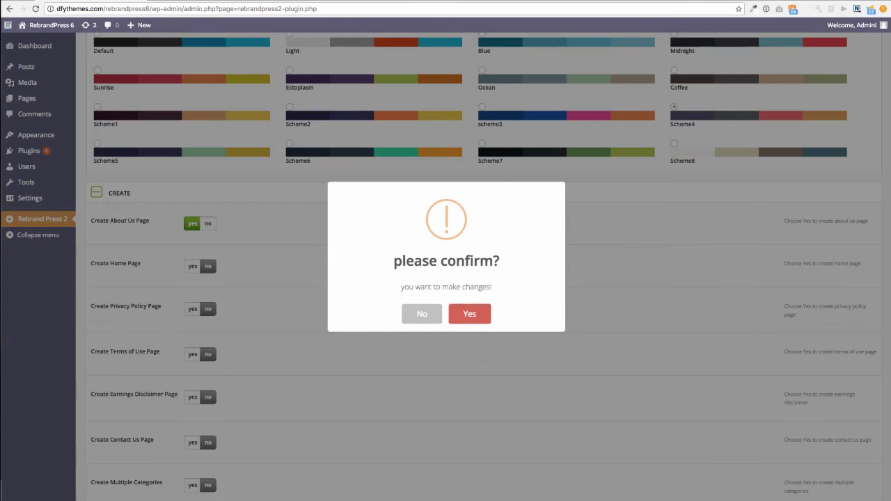
pyautogui.click(422, 314)
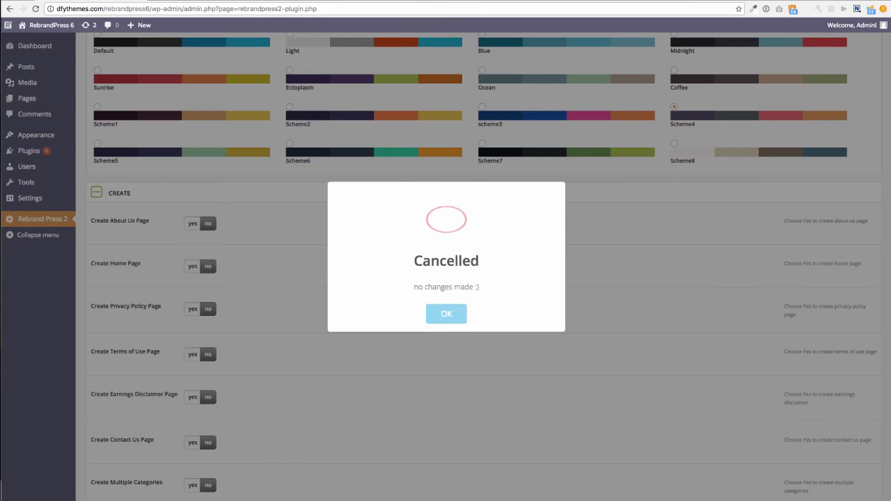
pyautogui.click(447, 314)
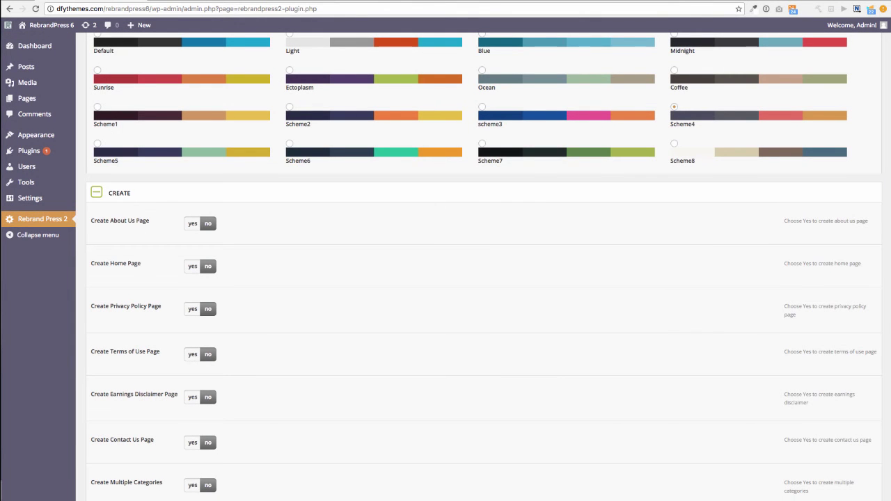
# Examine the remaining Create options down to multiple blank posts, and expand the Delete section to view its options.
pyautogui.scroll(-1, 483, 263)
pyautogui.scroll(-1, 484, 263)
pyautogui.scroll(-1, 483, 263)
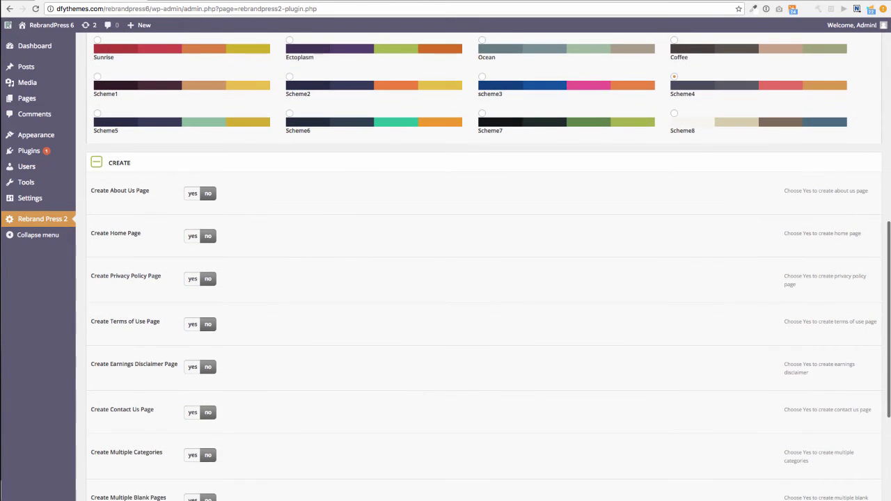
pyautogui.scroll(-4, 483, 263)
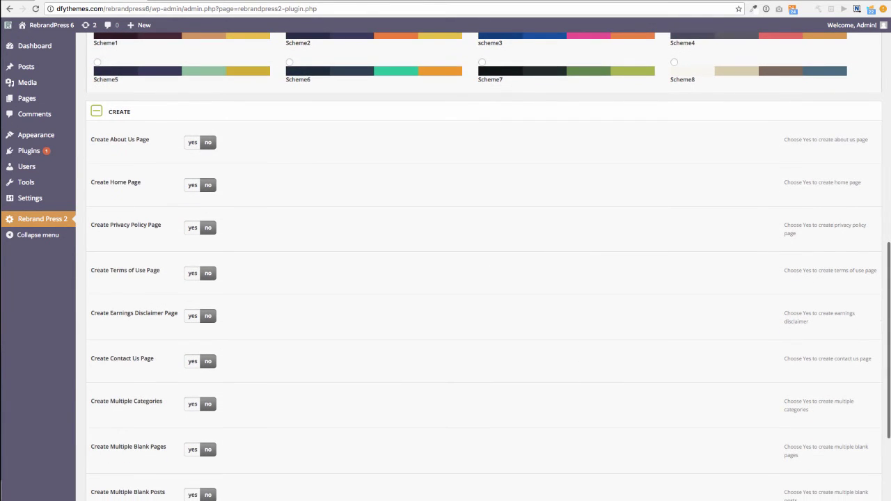
pyautogui.scroll(-10, 483, 263)
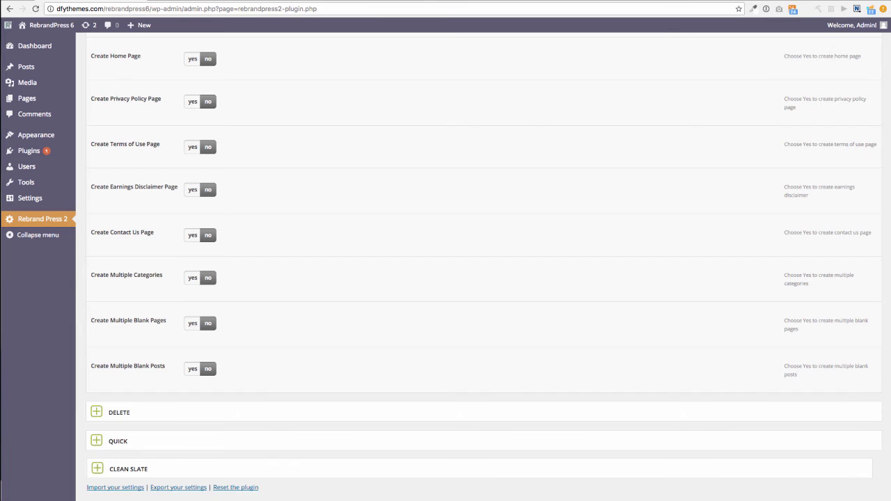
pyautogui.click(96, 412)
pyautogui.scroll(-8, 484, 263)
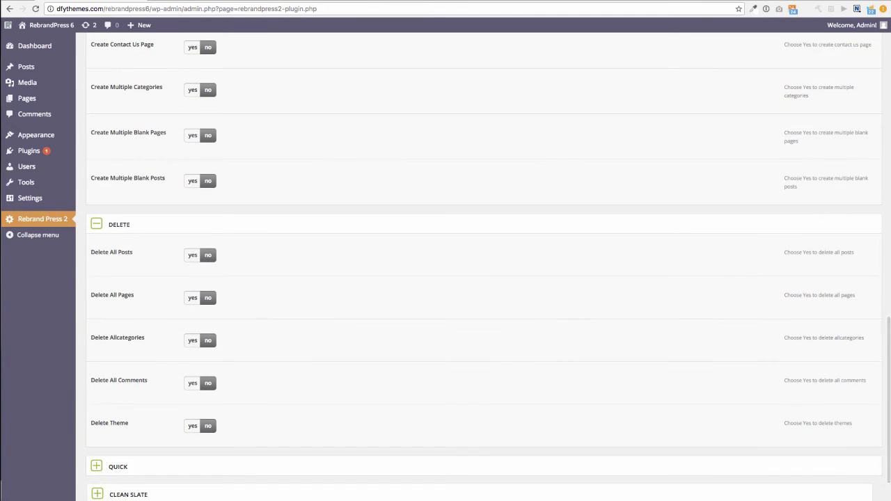
# Review the Create and Delete options again, and expand the Quick section to examine its General theme and plugin options.
pyautogui.scroll(20, 483, 264)
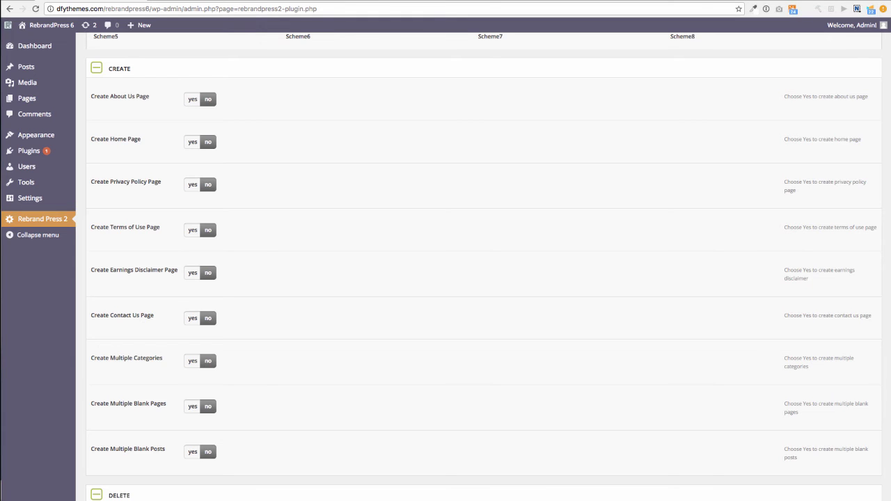
pyautogui.scroll(-20, 483, 263)
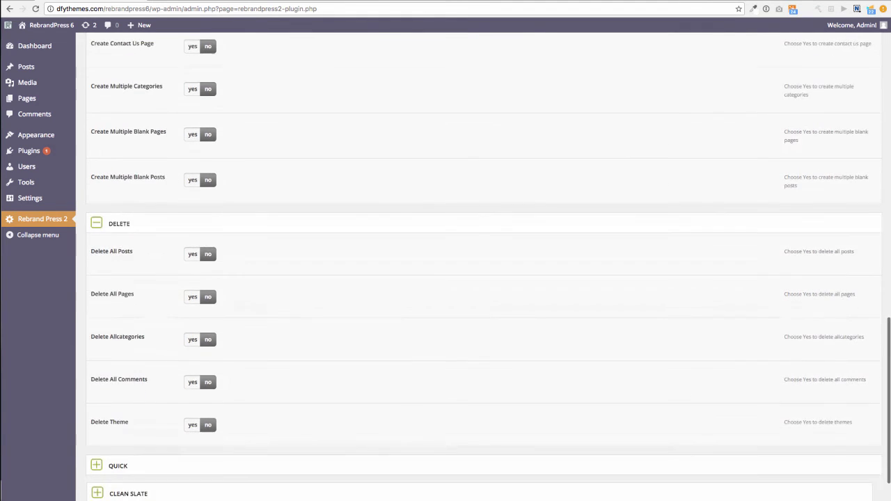
pyautogui.scroll(-4, 484, 263)
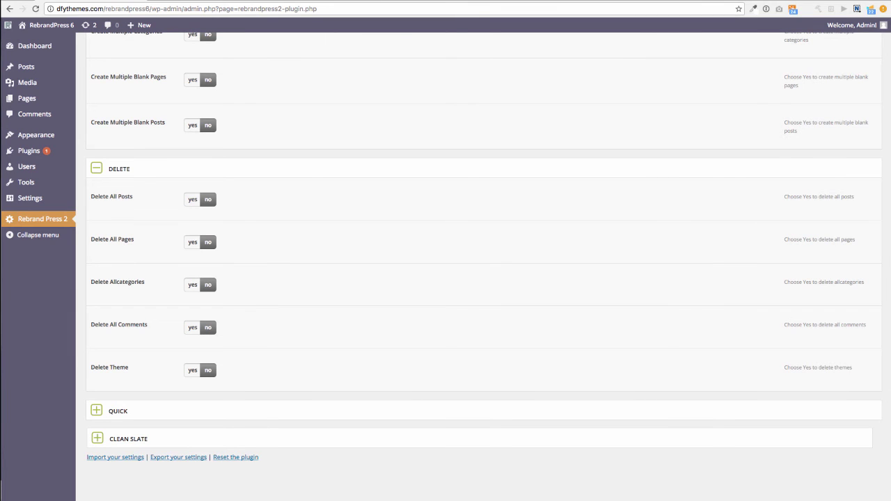
pyautogui.scroll(-2, 483, 263)
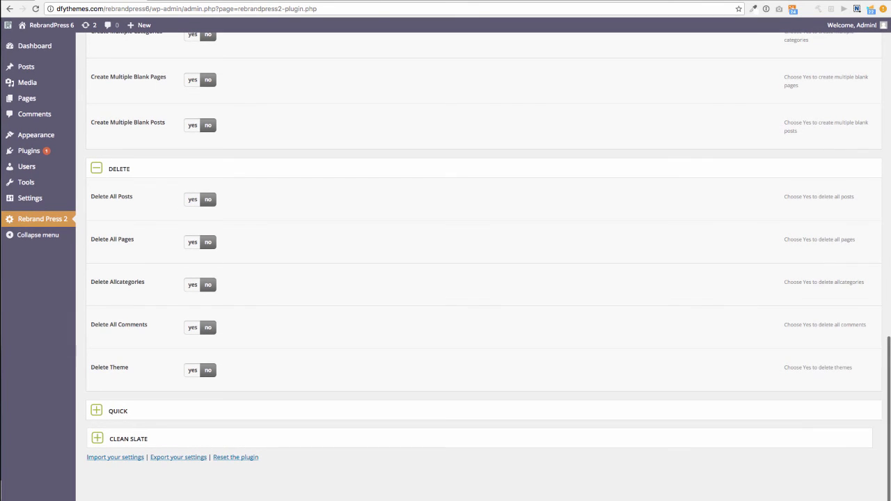
pyautogui.click(97, 411)
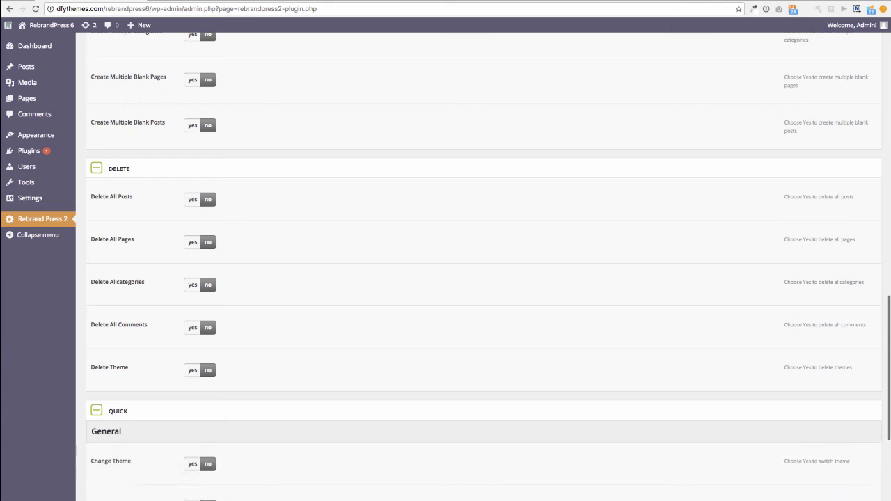
pyautogui.scroll(-5, 484, 263)
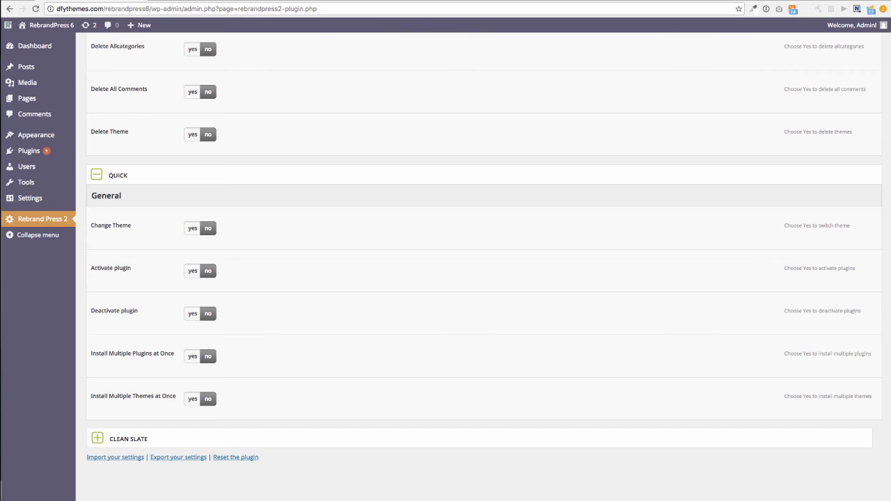
pyautogui.scroll(-2, 484, 278)
# Expand the Clean Slate section, enable the Clean slate option to view its reset form, and disable the option again.
pyautogui.click(97, 438)
pyautogui.scroll(-2, 483, 278)
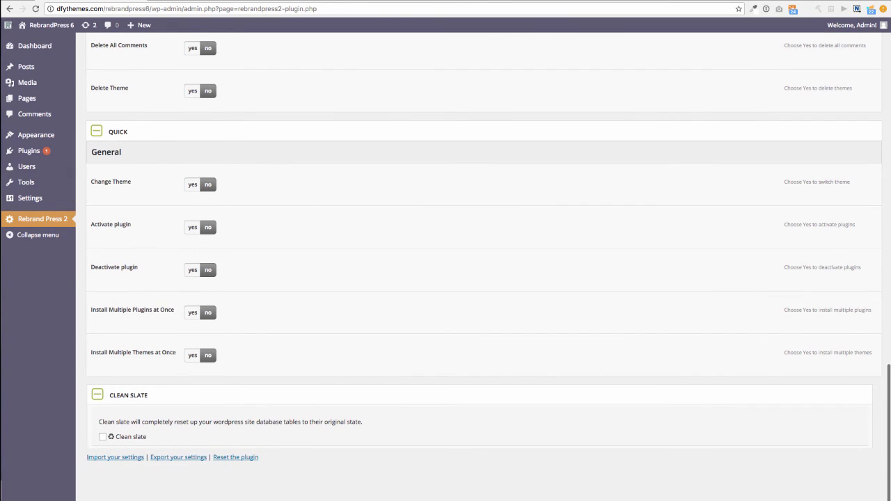
pyautogui.click(102, 437)
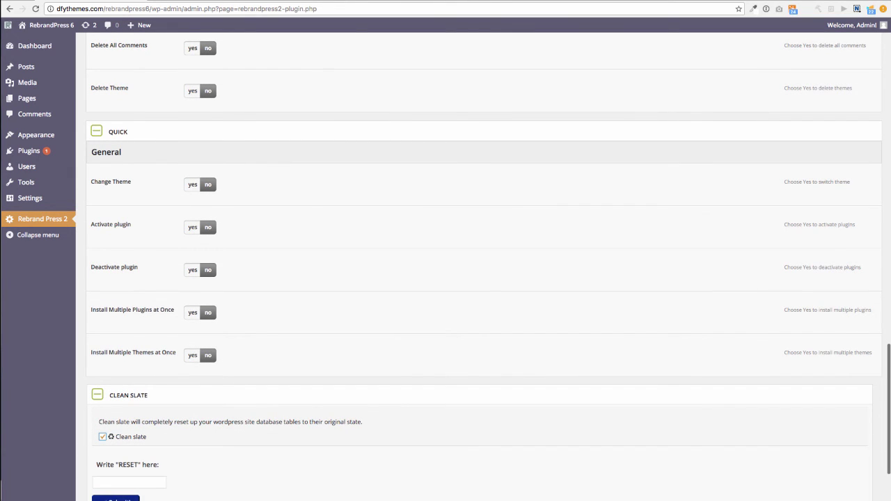
pyautogui.click(102, 437)
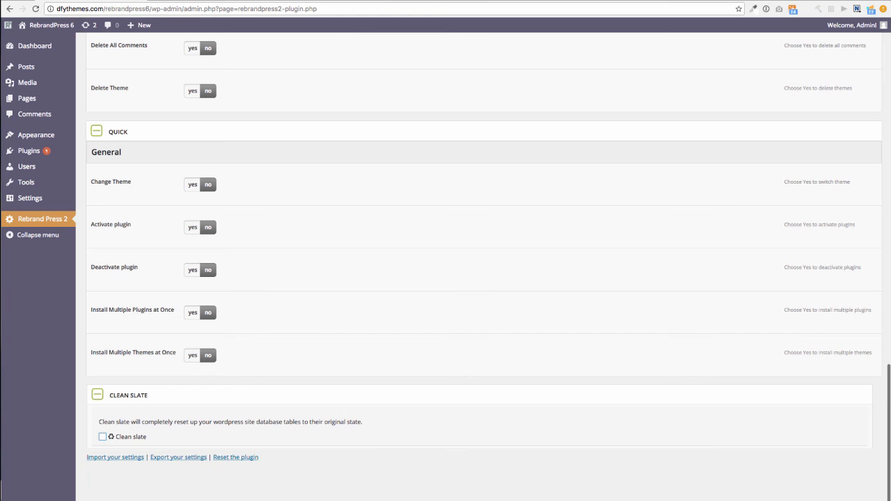
# Expand the Login section and review its form, background, border and input field settings down to Custom Login CSS.
pyautogui.scroll(20, 483, 265)
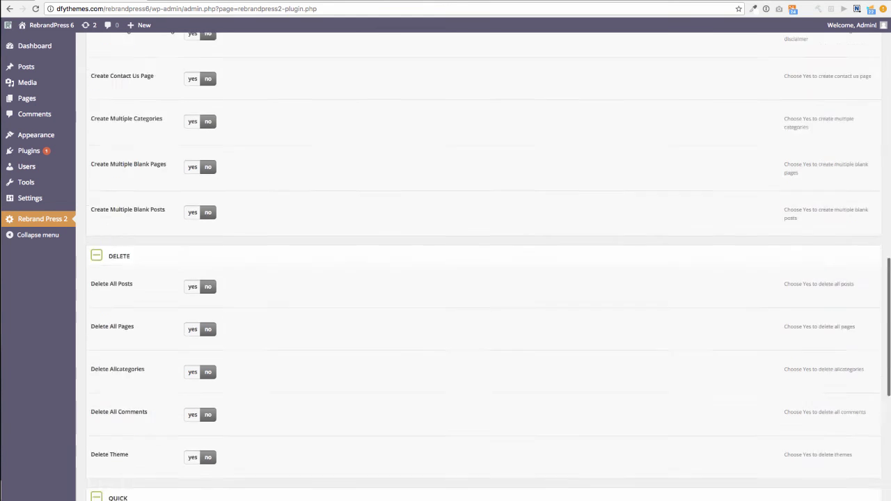
pyautogui.scroll(2, 484, 265)
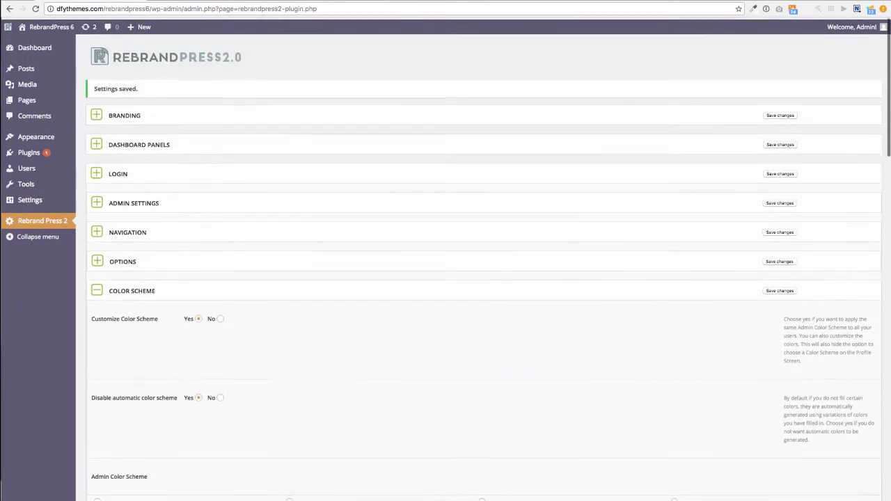
pyautogui.click(97, 172)
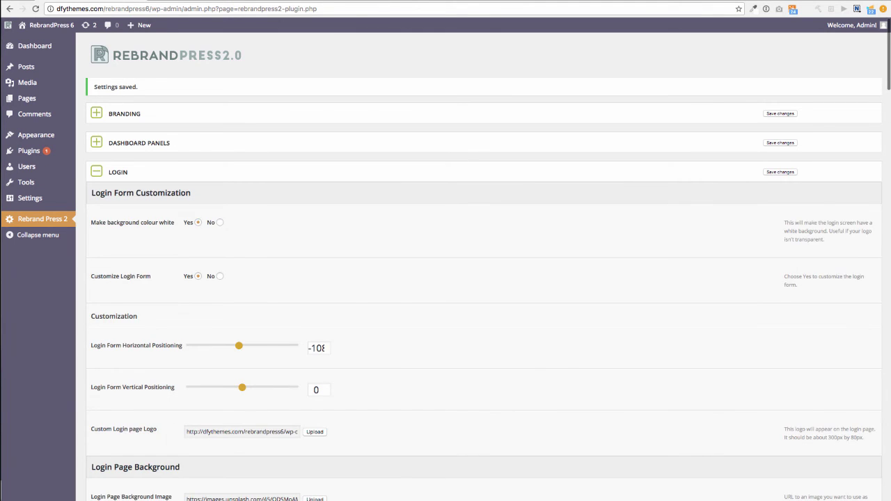
pyautogui.scroll(-4, 483, 265)
pyautogui.scroll(-10, 483, 265)
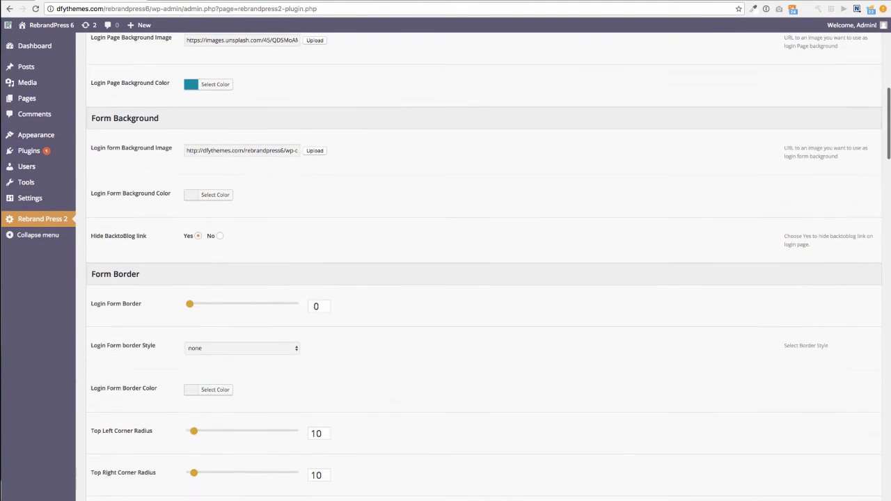
pyautogui.scroll(-4, 483, 265)
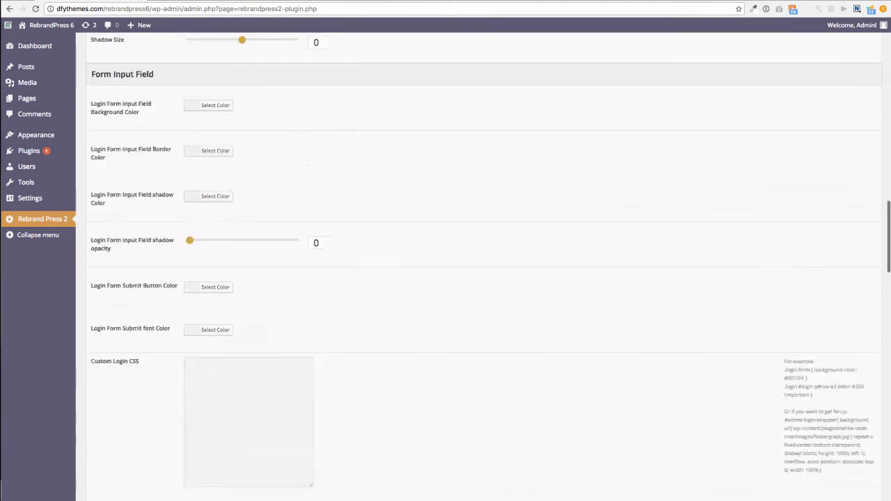
pyautogui.scroll(-5, 481, 279)
pyautogui.scroll(1, 481, 279)
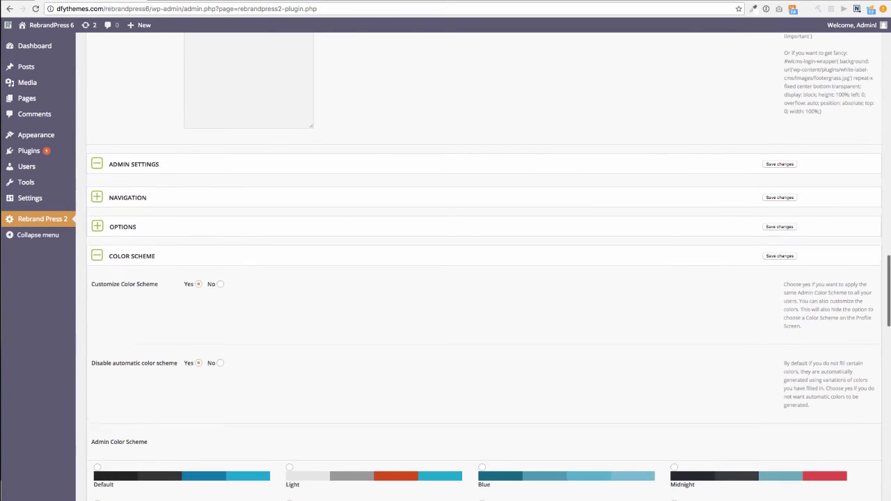
# Review the expanded Admin Settings from the Hide Meta Boxes options down to Custom Editor Stylesheet and the Navigation section's Menu Configuration.
pyautogui.scroll(-3, 480, 278)
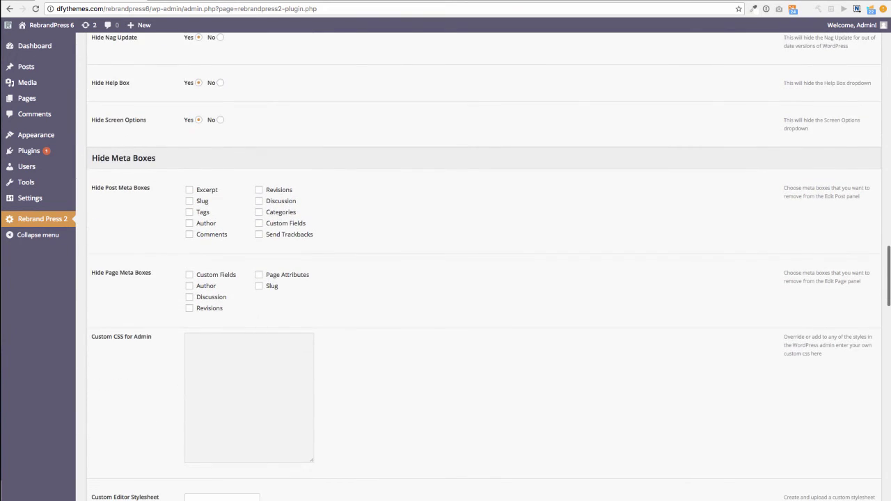
pyautogui.scroll(1, 481, 279)
pyautogui.scroll(-1, 481, 278)
pyautogui.scroll(-4, 480, 279)
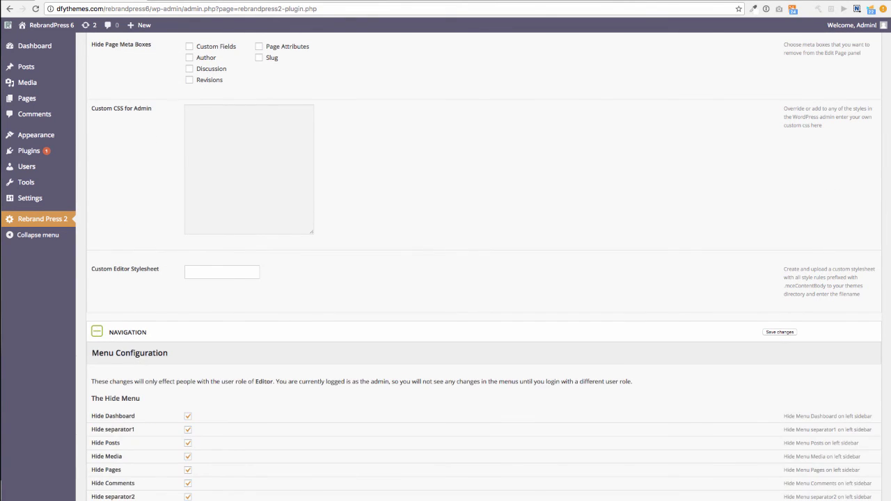
# Expand the Branding section to view its Admin Bar options, and open the Dashboard Panels section.
pyautogui.scroll(-5, 481, 279)
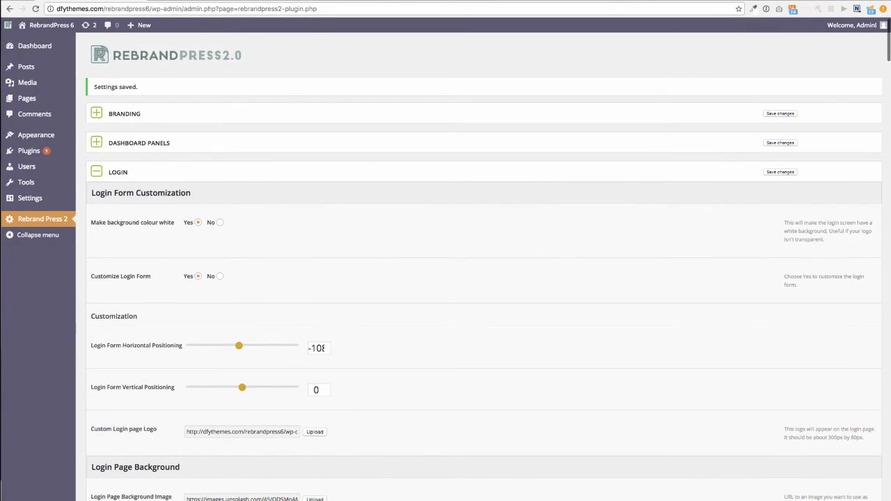
pyautogui.click(96, 113)
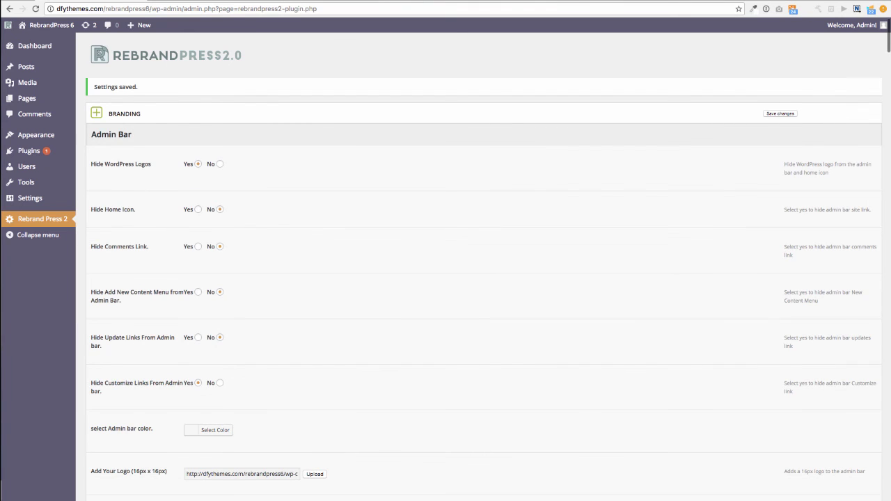
pyautogui.click(96, 142)
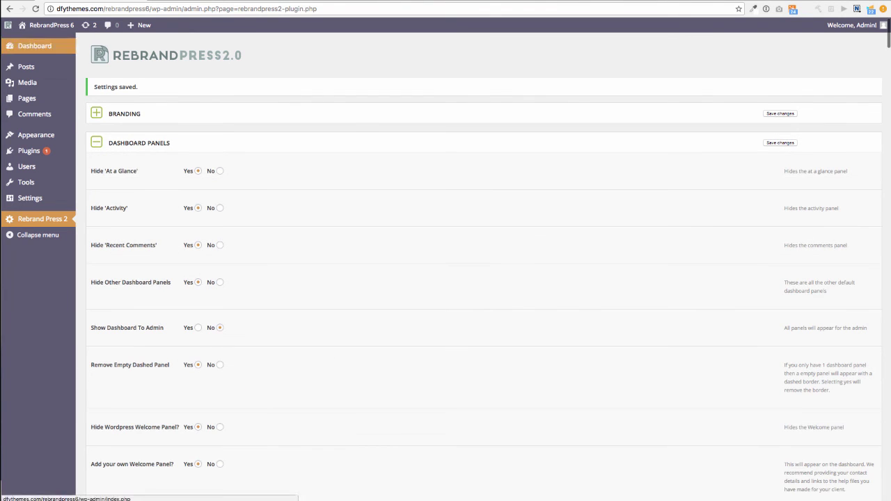